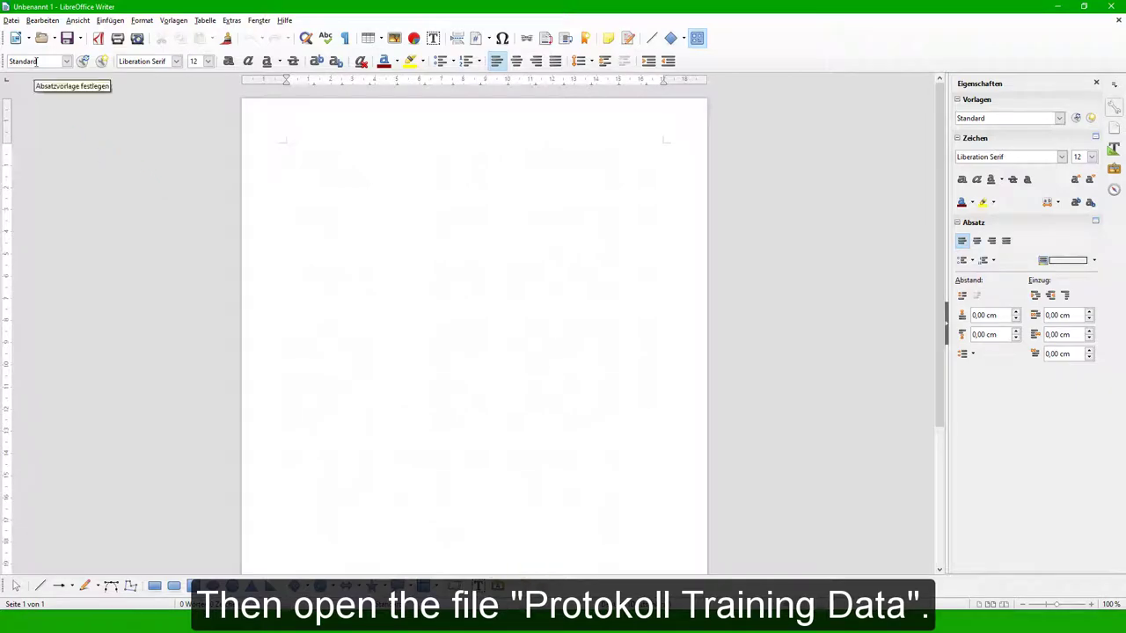
Open the document Protokoll_Übungsdatei.odt and display the overview of available styles
{"action": "left_click", "coordinate": [47, 44]}
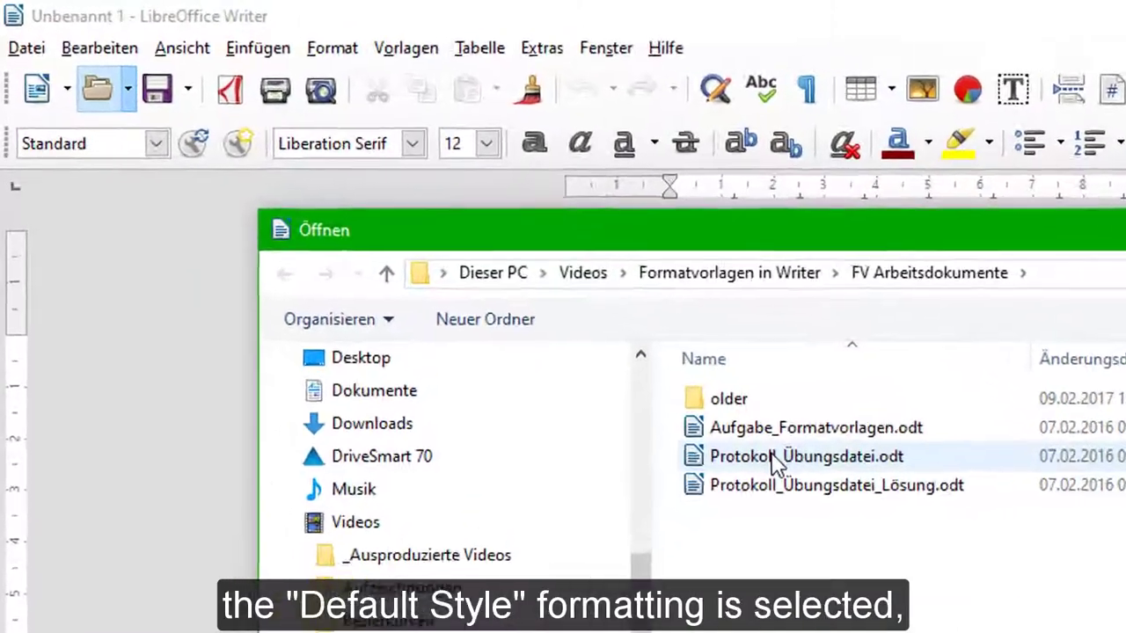
{"action": "double_click", "coordinate": [777, 457]}
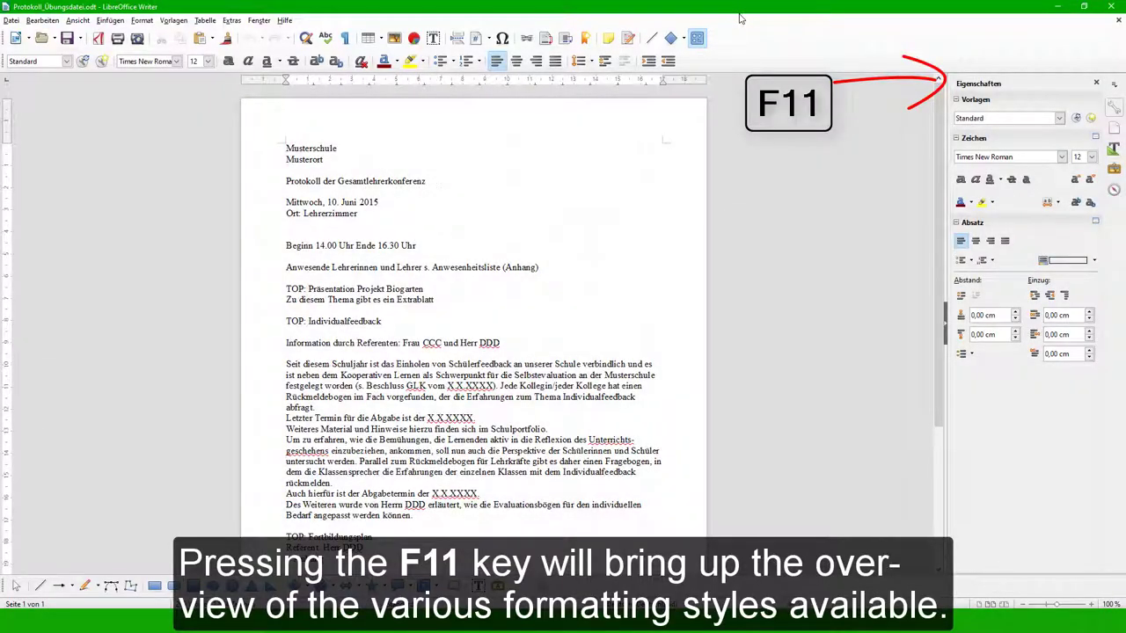
{"action": "key", "text": "F11"}
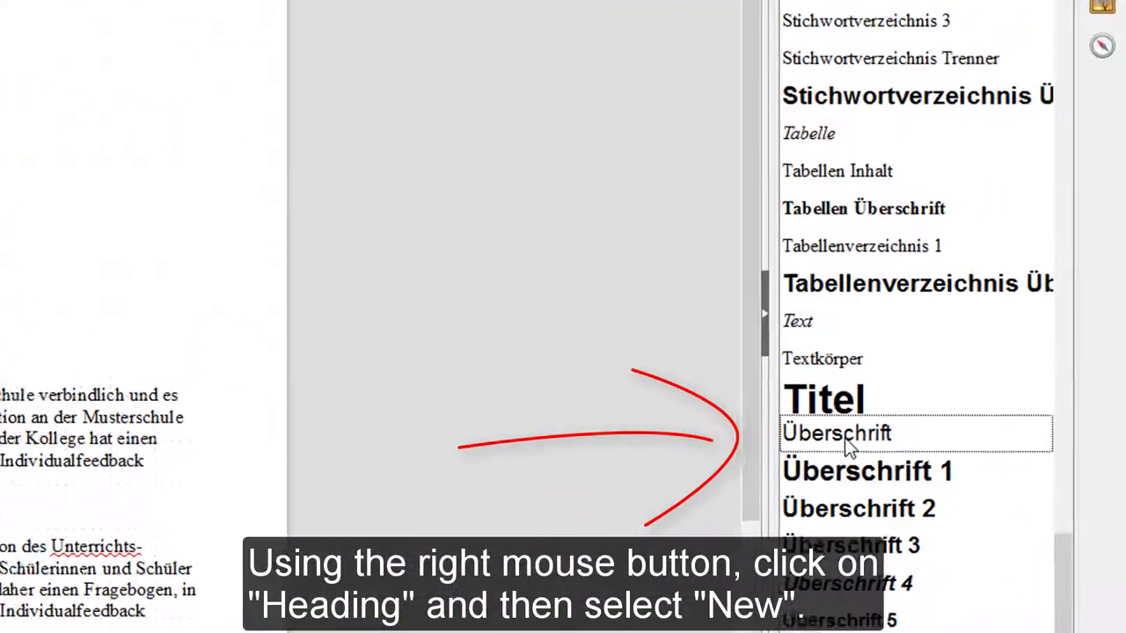
Create a new paragraph style based on Überschrift, named GLK-TOP, with GLK-TOP as its own following style
{"action": "right_click", "coordinate": [847, 444]}
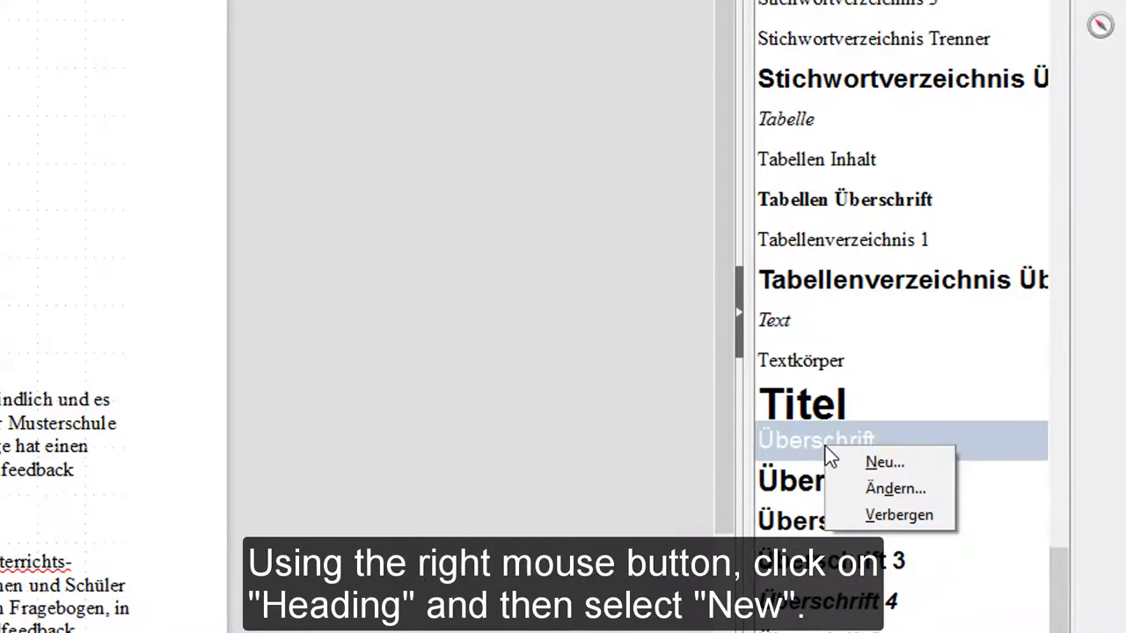
{"action": "left_click", "coordinate": [871, 453]}
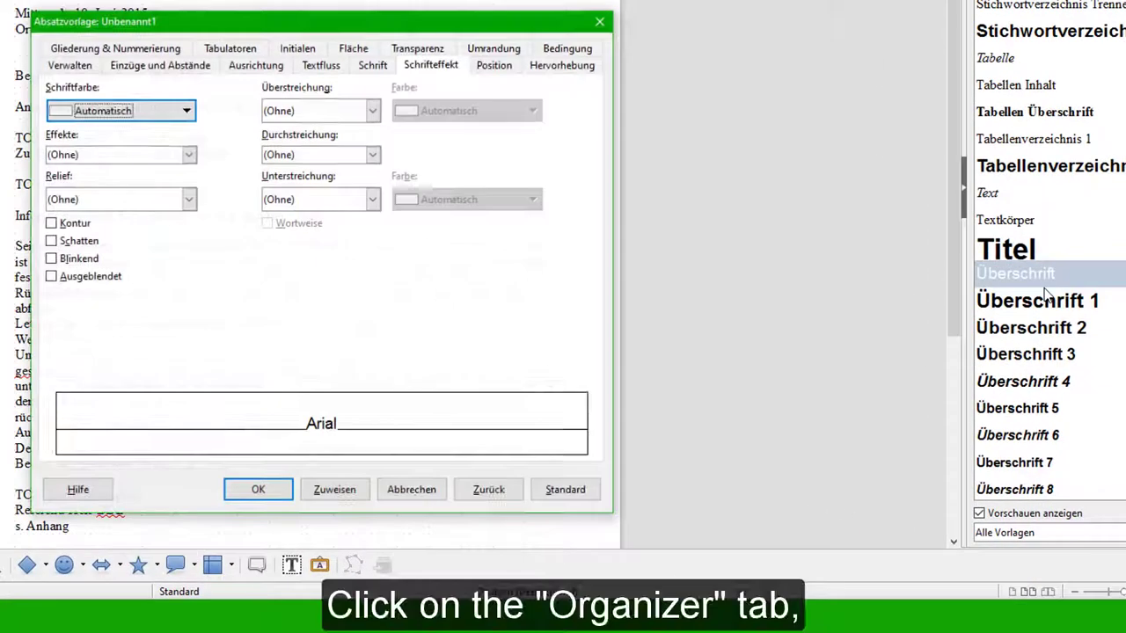
{"action": "left_click", "coordinate": [70, 65]}
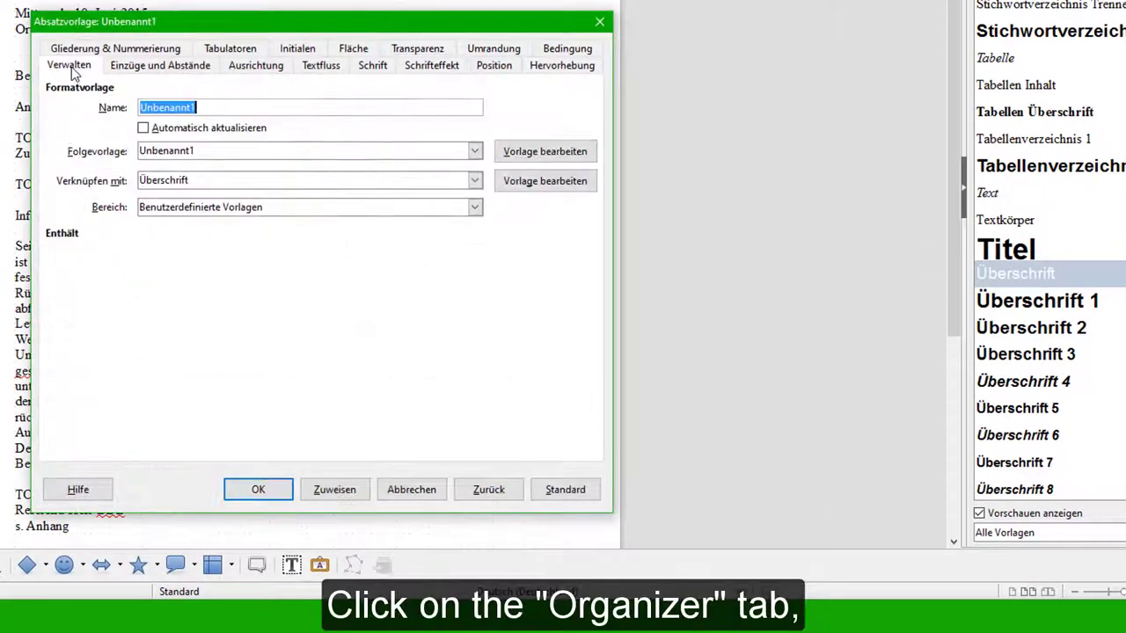
{"action": "type", "text": "GLK"}
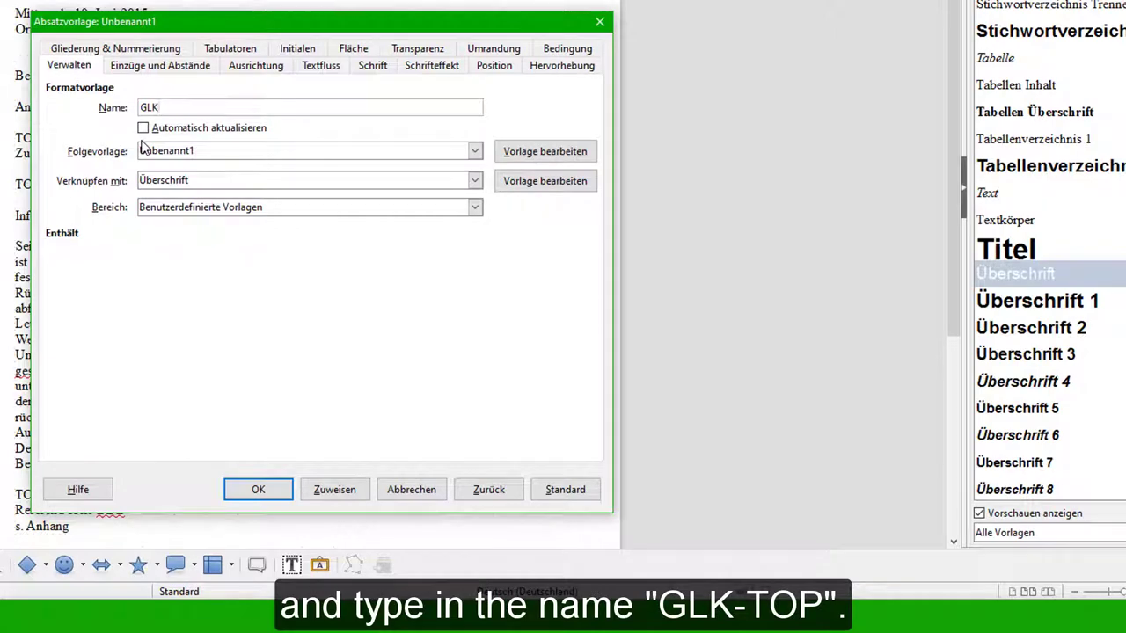
{"action": "type", "text": "-TOP"}
{"action": "left_click", "coordinate": [237, 158]}
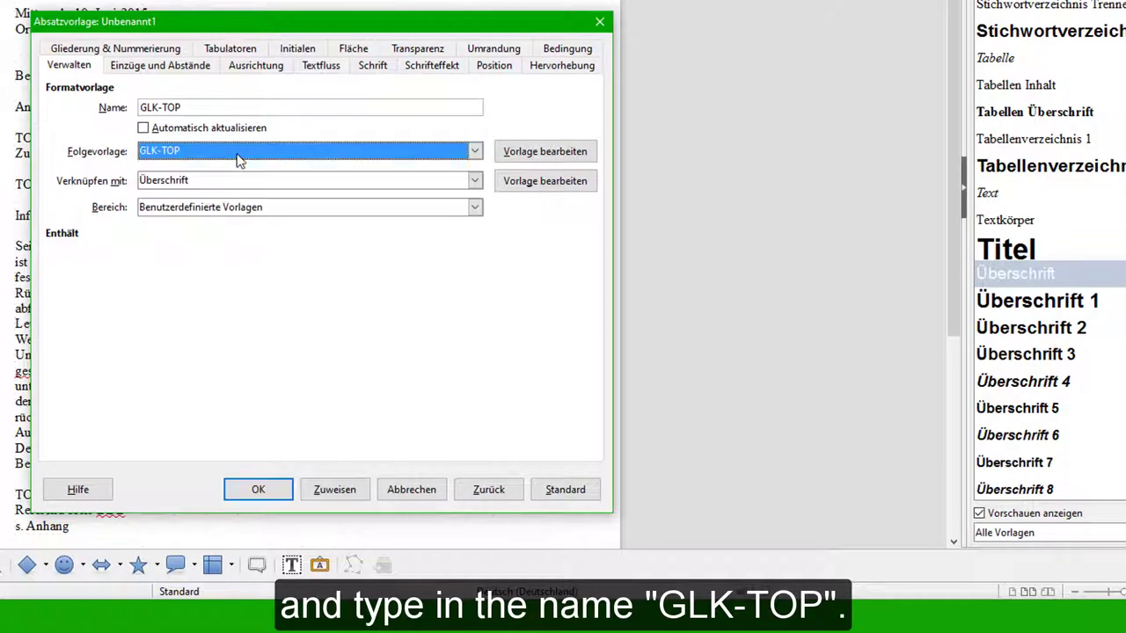
Set the new style's font to Arial bold 14 pt and its font colour to Himmelblau 2
{"action": "left_click", "coordinate": [371, 67]}
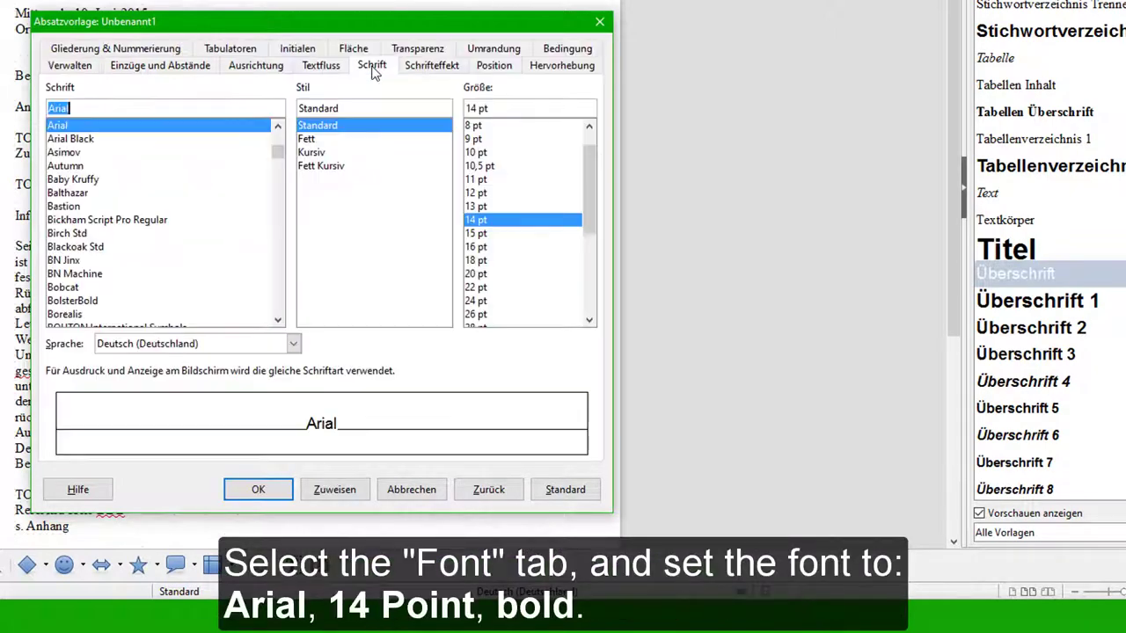
{"action": "left_click", "coordinate": [306, 139]}
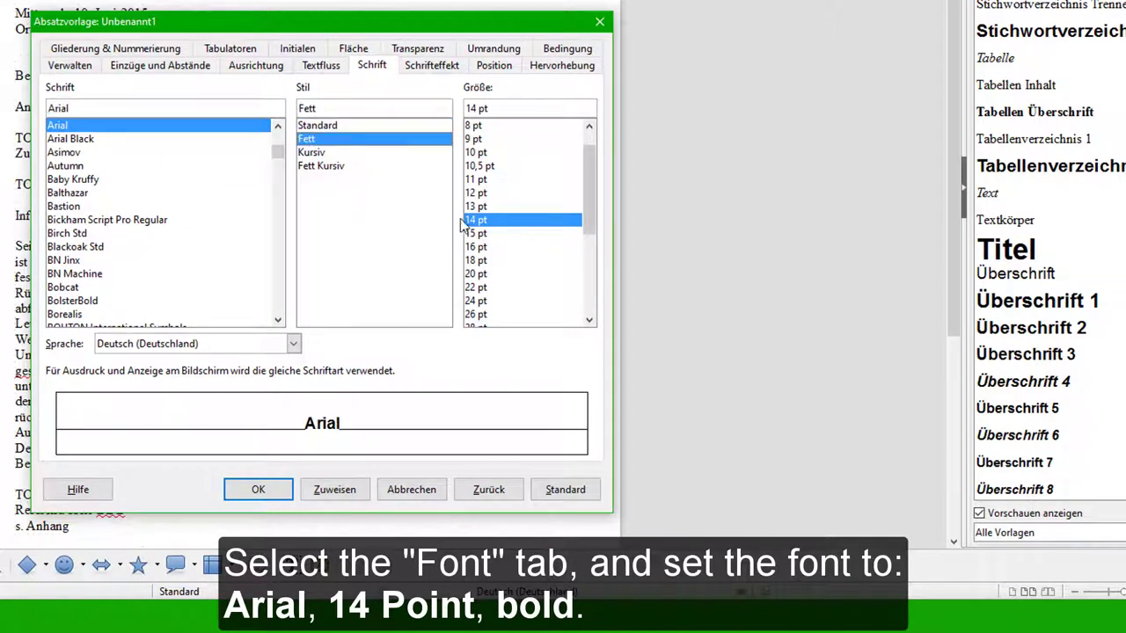
{"action": "left_click", "coordinate": [420, 70]}
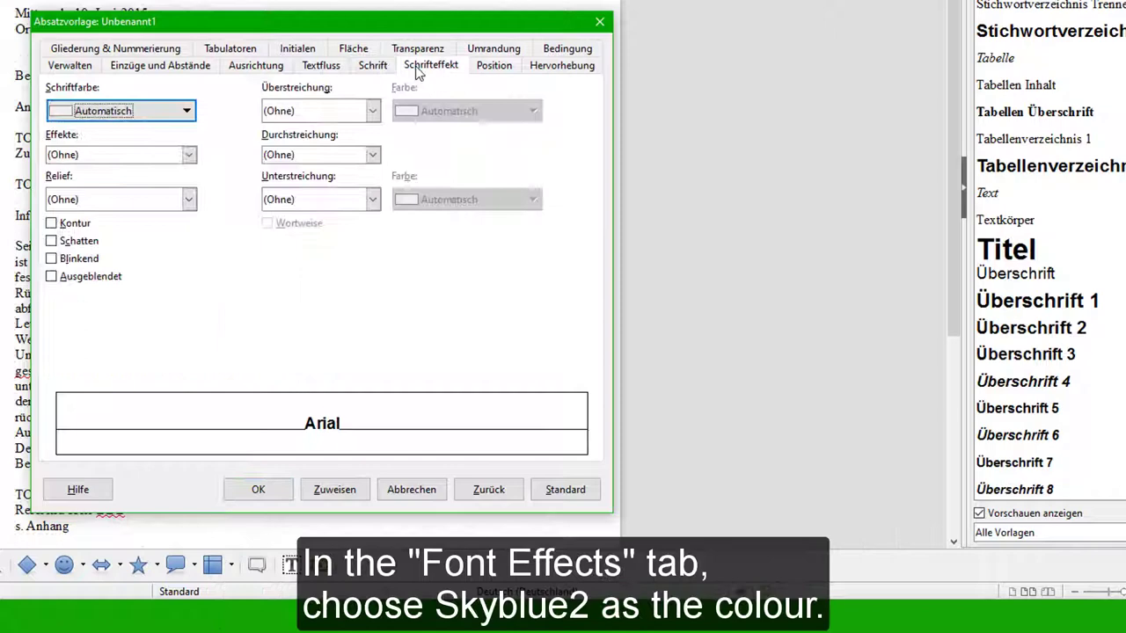
{"action": "left_click", "coordinate": [187, 111]}
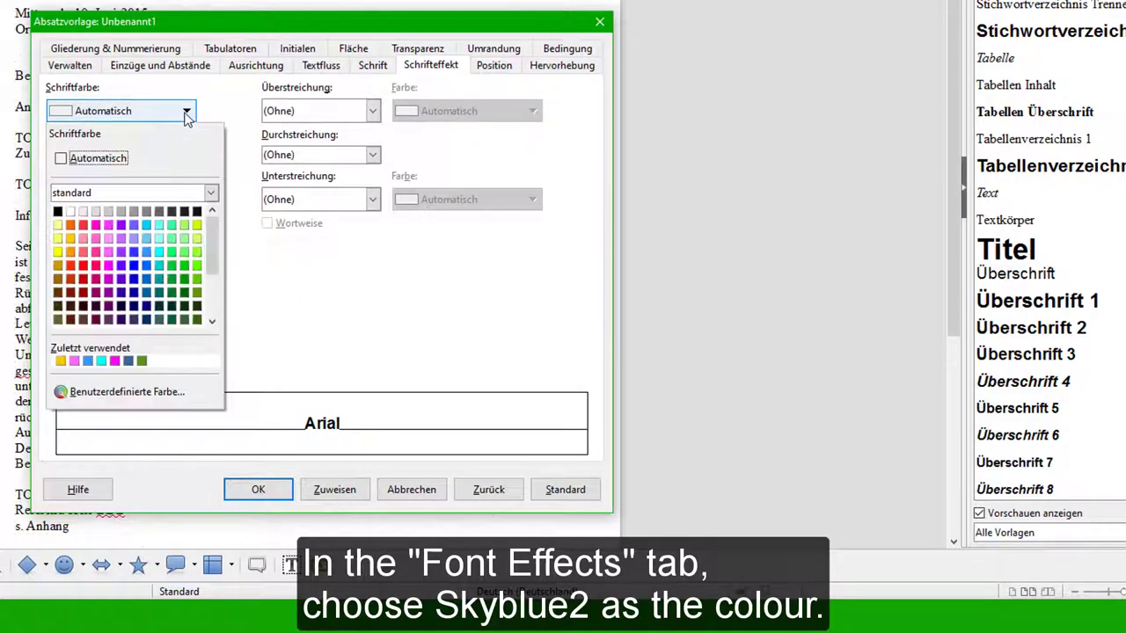
{"action": "left_click", "coordinate": [149, 250]}
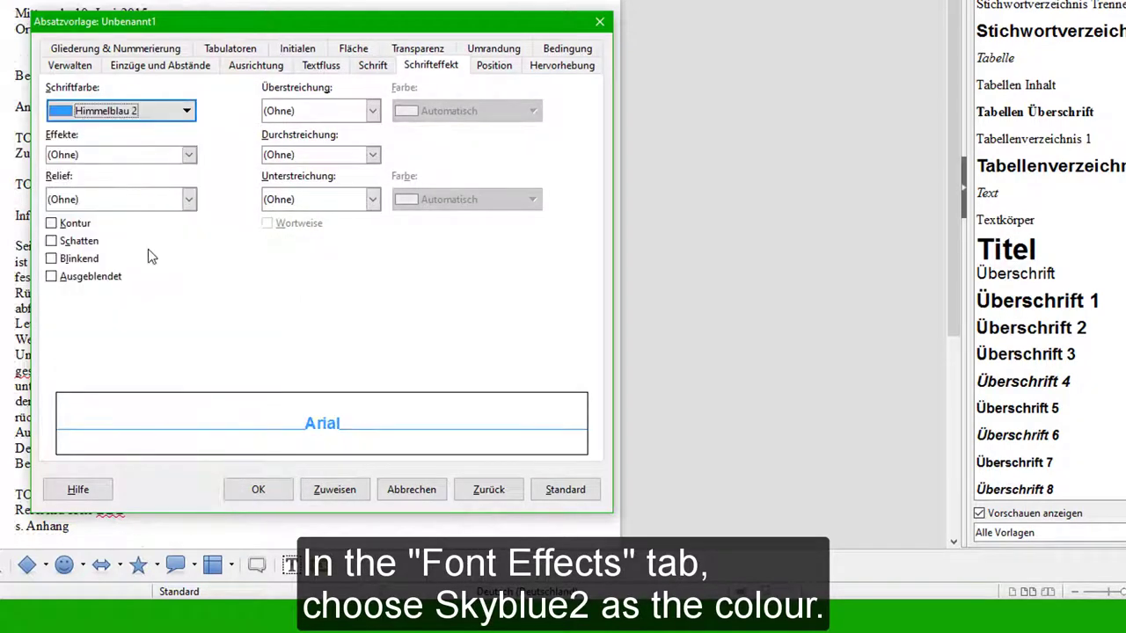
Set the style's paragraph spacing to 0,4 cm above and 0,2 cm below
{"action": "left_click", "coordinate": [151, 69]}
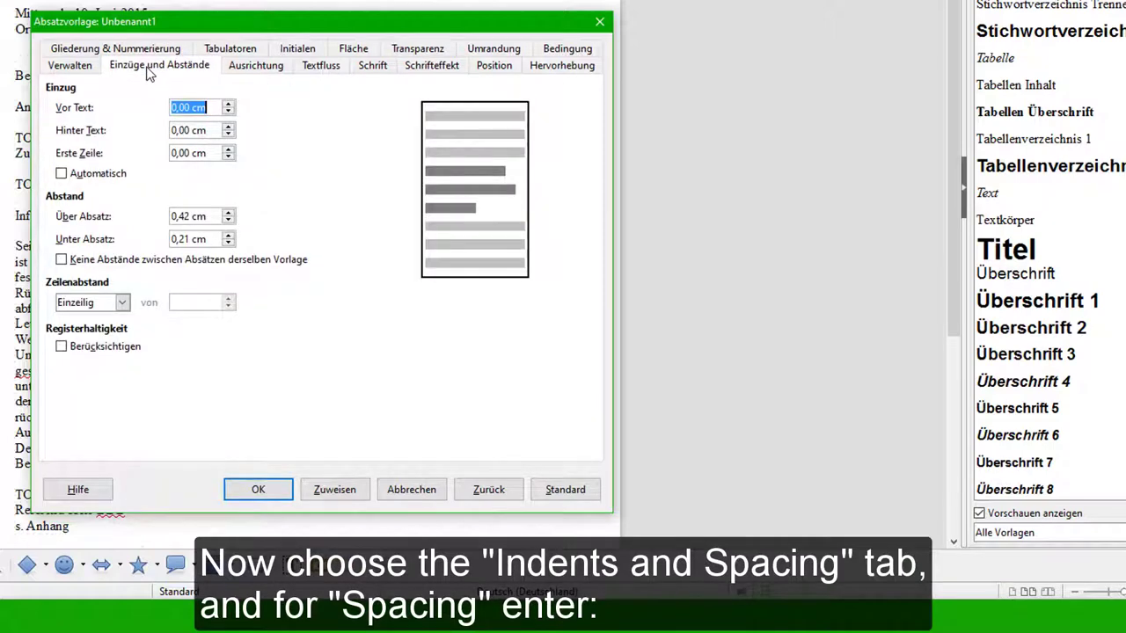
{"action": "left_click", "coordinate": [189, 216]}
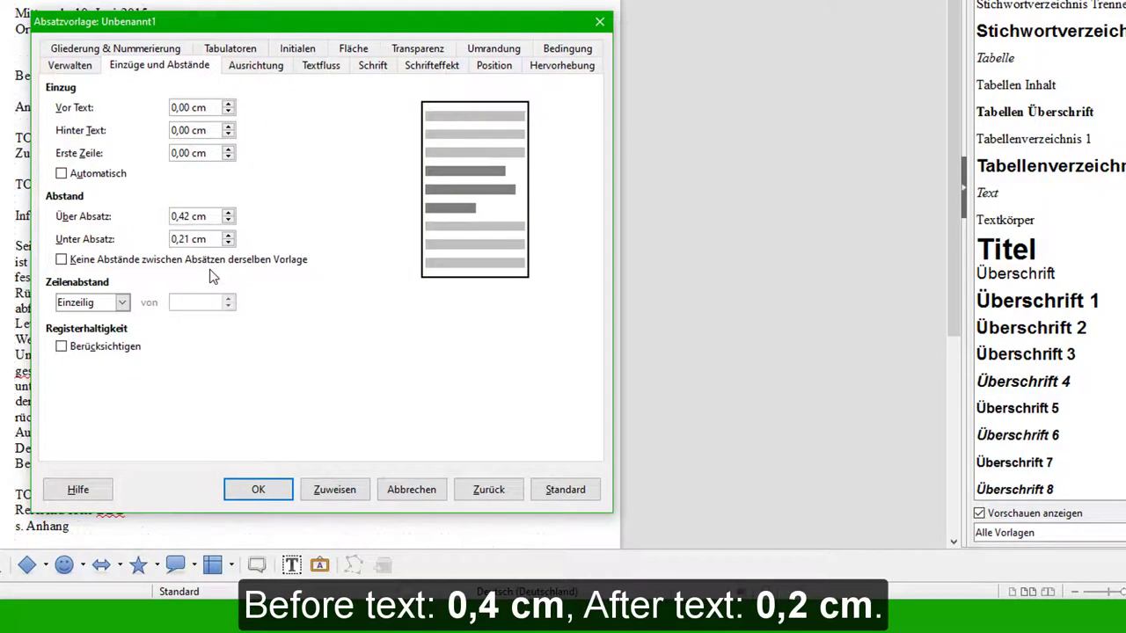
{"action": "key", "text": "BackSpace"}
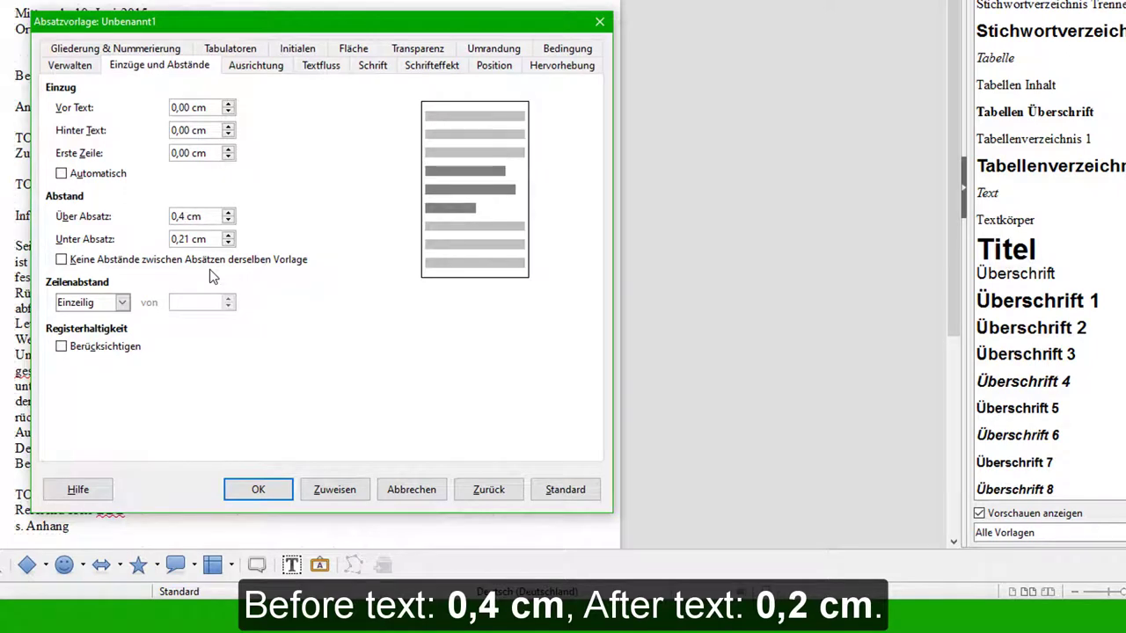
{"action": "left_click", "coordinate": [186, 238]}
{"action": "left_click", "coordinate": [211, 238]}
{"action": "left_click", "coordinate": [211, 217]}
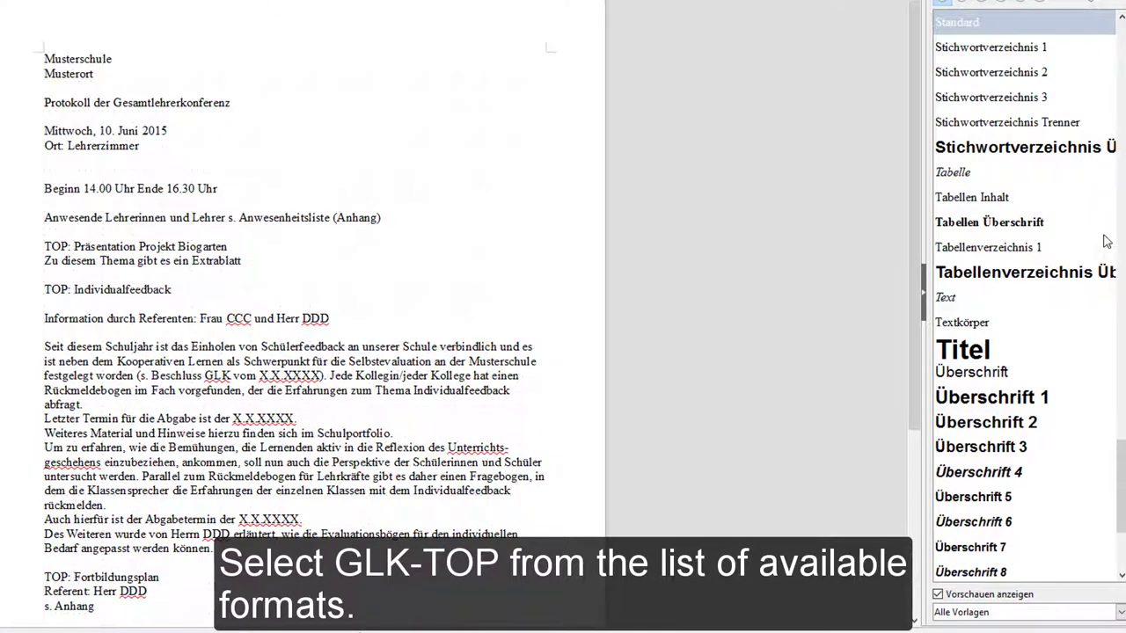
Apply the GLK-TOP style to the line "TOP: Präsentation Projekt Biogarten"
{"action": "left_click", "coordinate": [1123, 175]}
{"action": "left_click", "coordinate": [1123, 174]}
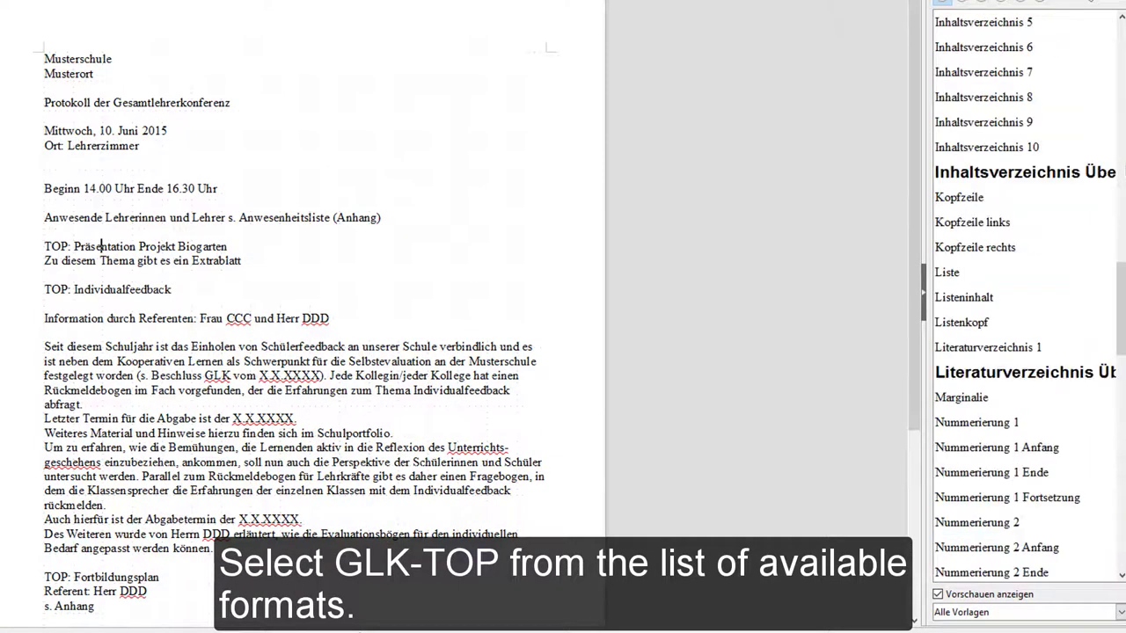
{"action": "left_click", "coordinate": [1123, 174]}
{"action": "left_click", "coordinate": [947, 326]}
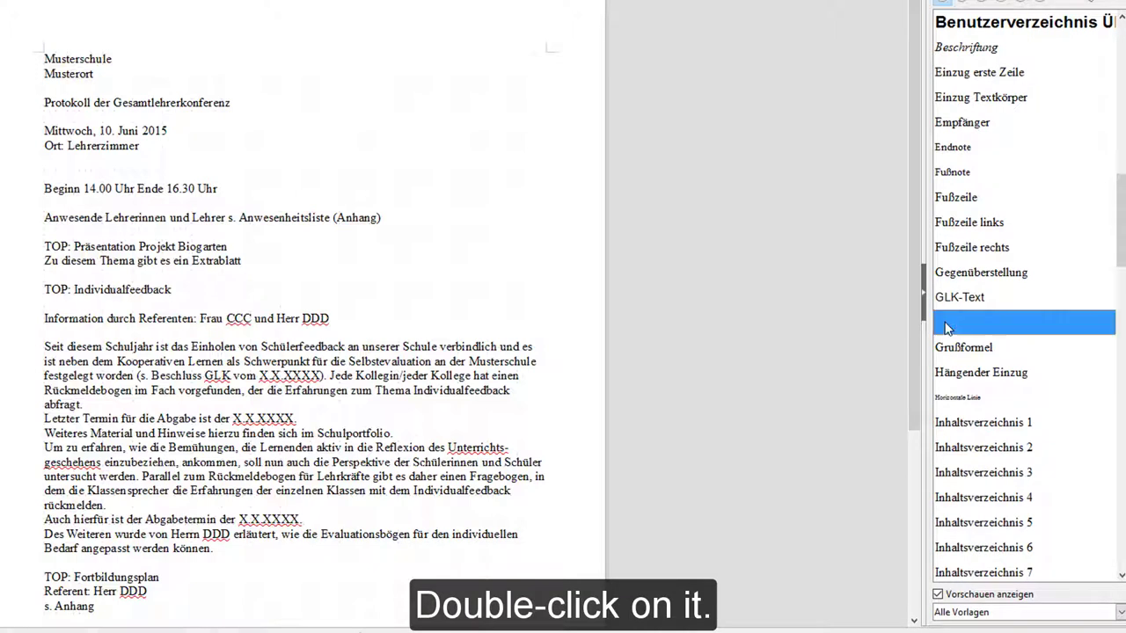
{"action": "double_click", "coordinate": [947, 327]}
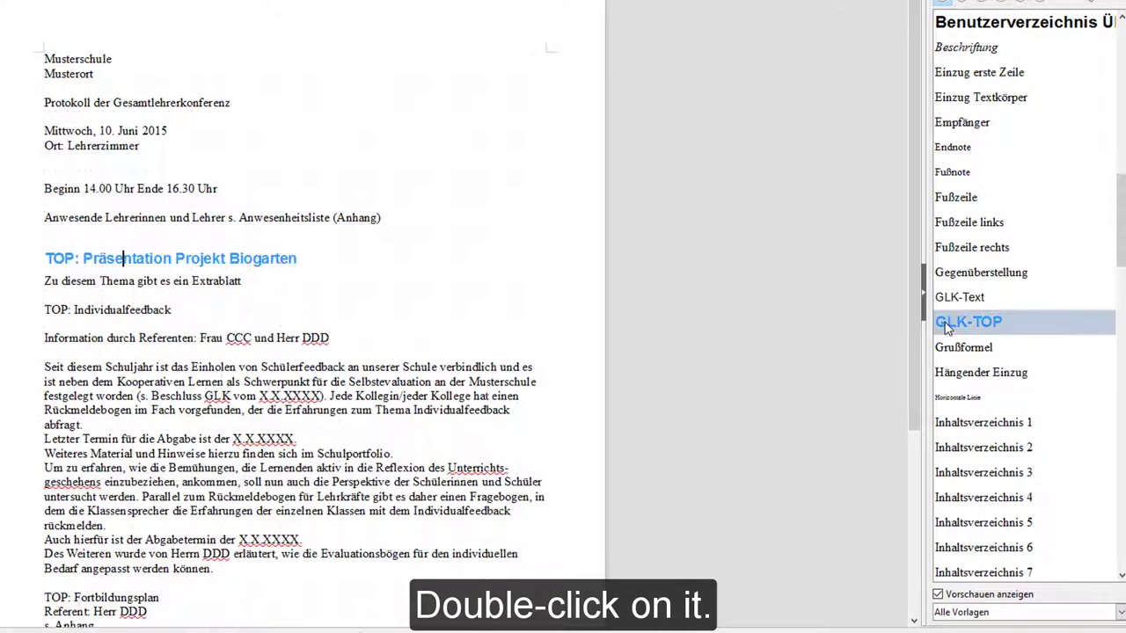
Apply the GLK-TOP style to the line "TOP: Individualfeedback"
{"action": "left_click", "coordinate": [124, 308]}
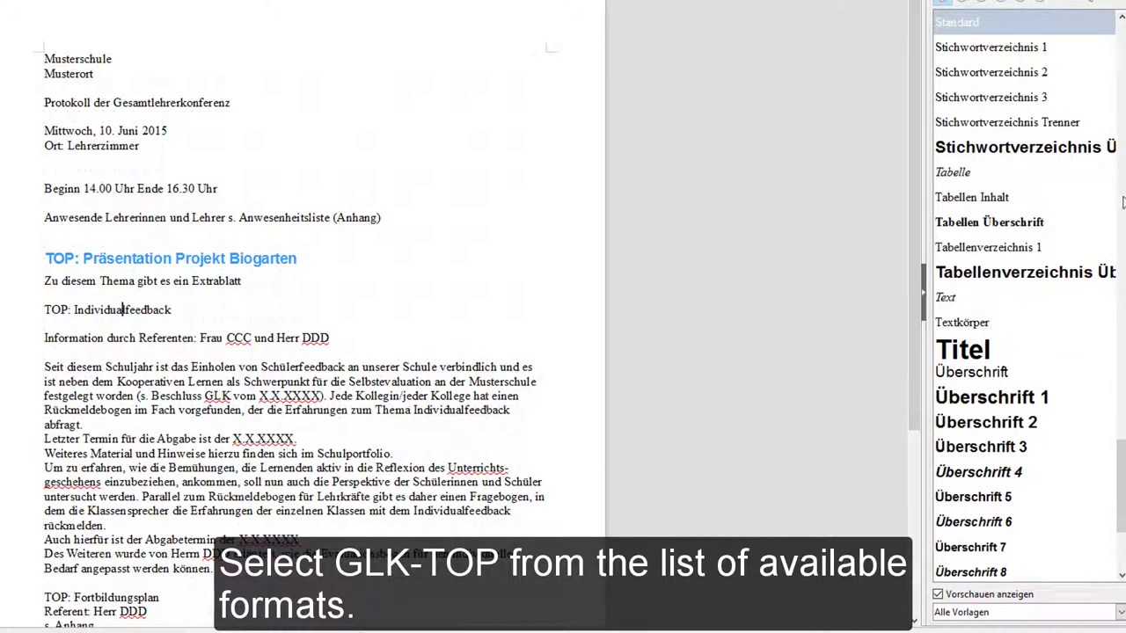
{"action": "left_click_drag", "start_coordinate": [1121, 475], "coordinate": [1121, 238]}
{"action": "double_click", "coordinate": [978, 161]}
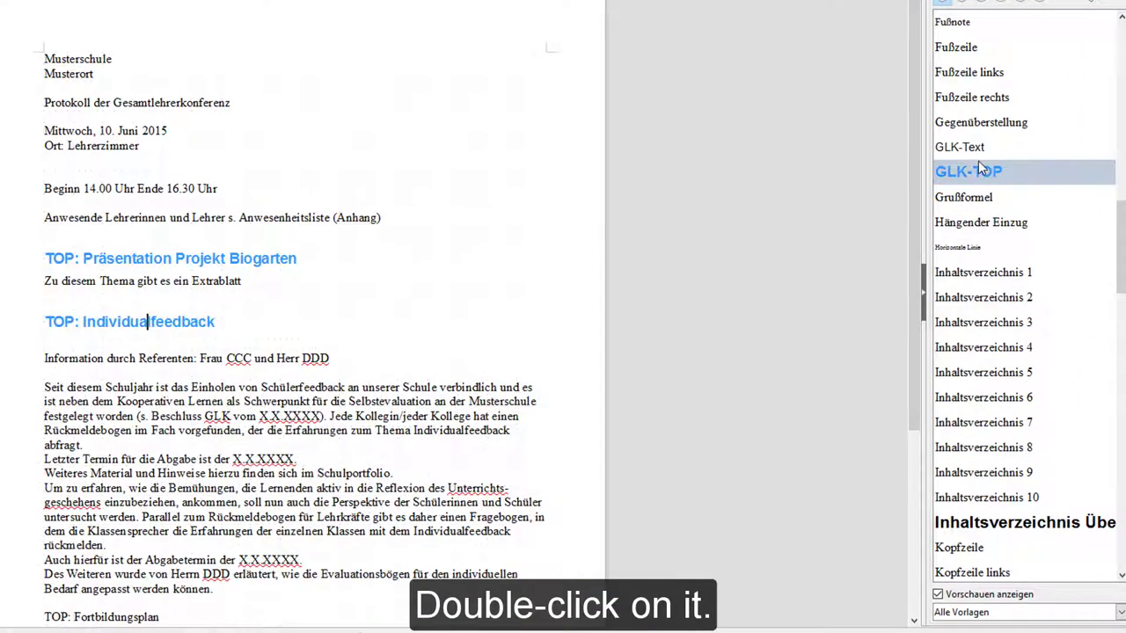
Apply the GLK-TOP style to the line "TOP: Fortbildungsplan"
{"action": "scroll", "coordinate": [220, 458], "scroll_direction": "down", "scroll_amount": 5}
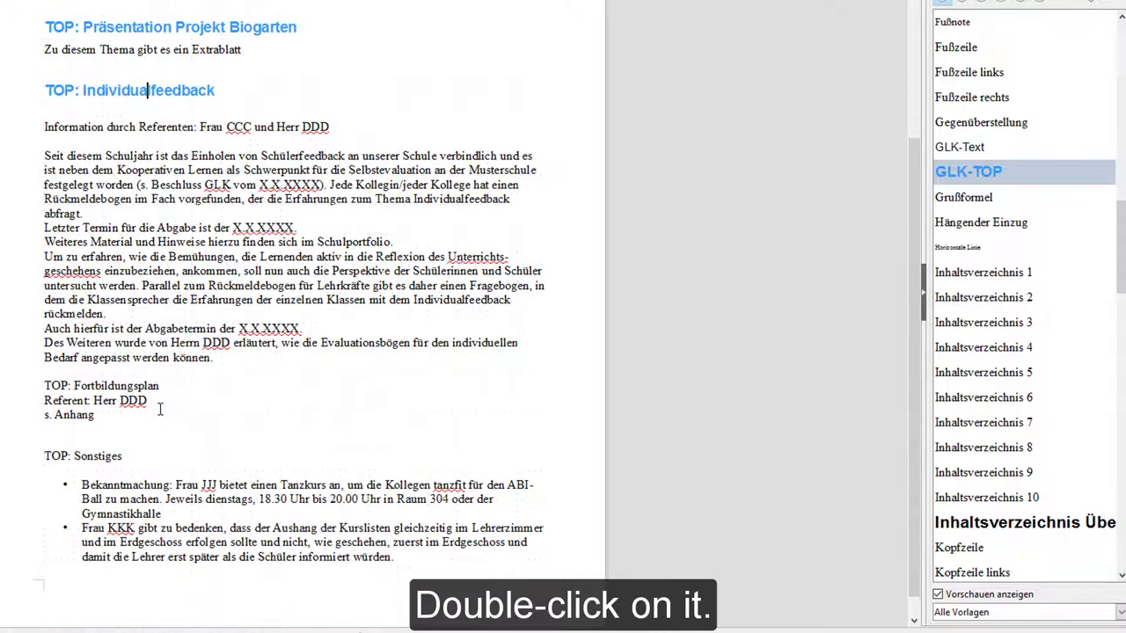
{"action": "left_click", "coordinate": [127, 385]}
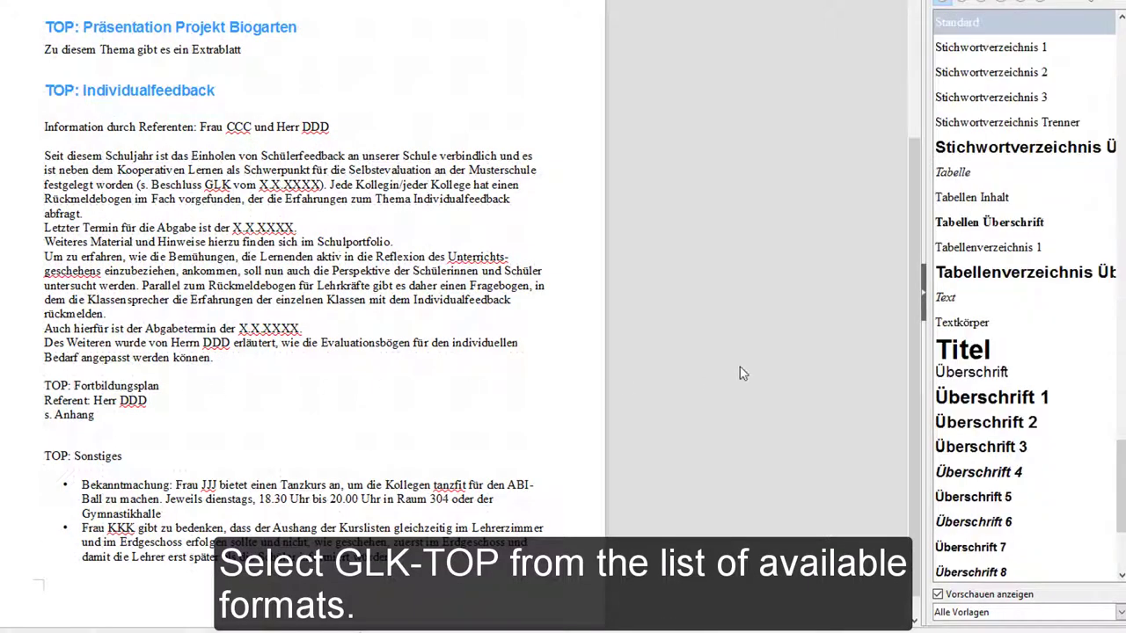
{"action": "left_click_drag", "start_coordinate": [1121, 460], "coordinate": [1123, 210]}
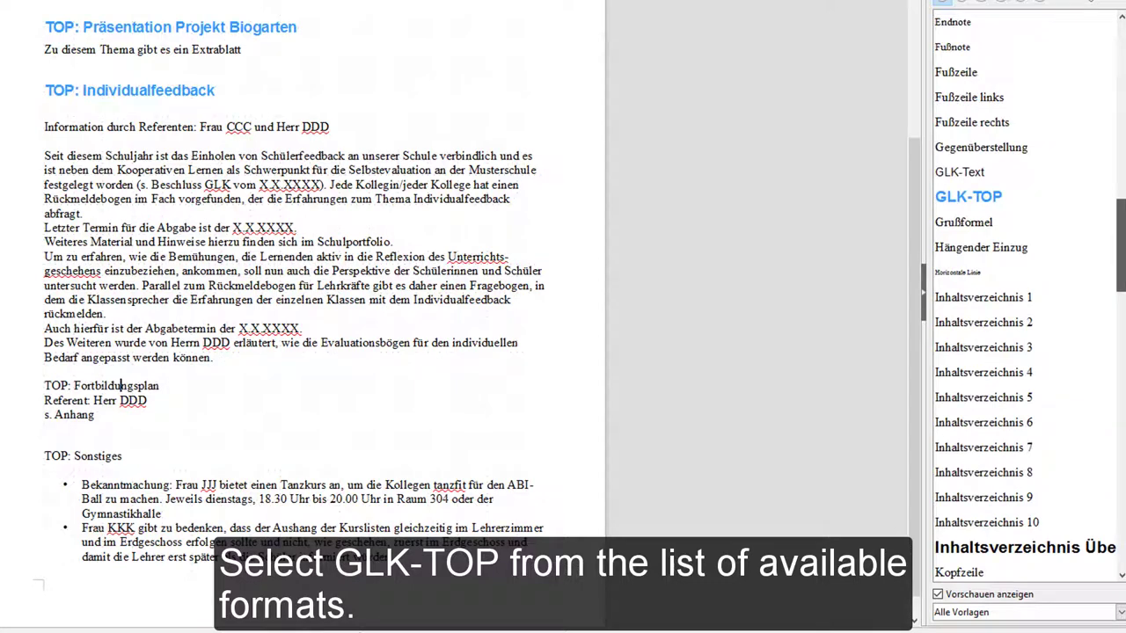
{"action": "double_click", "coordinate": [987, 209]}
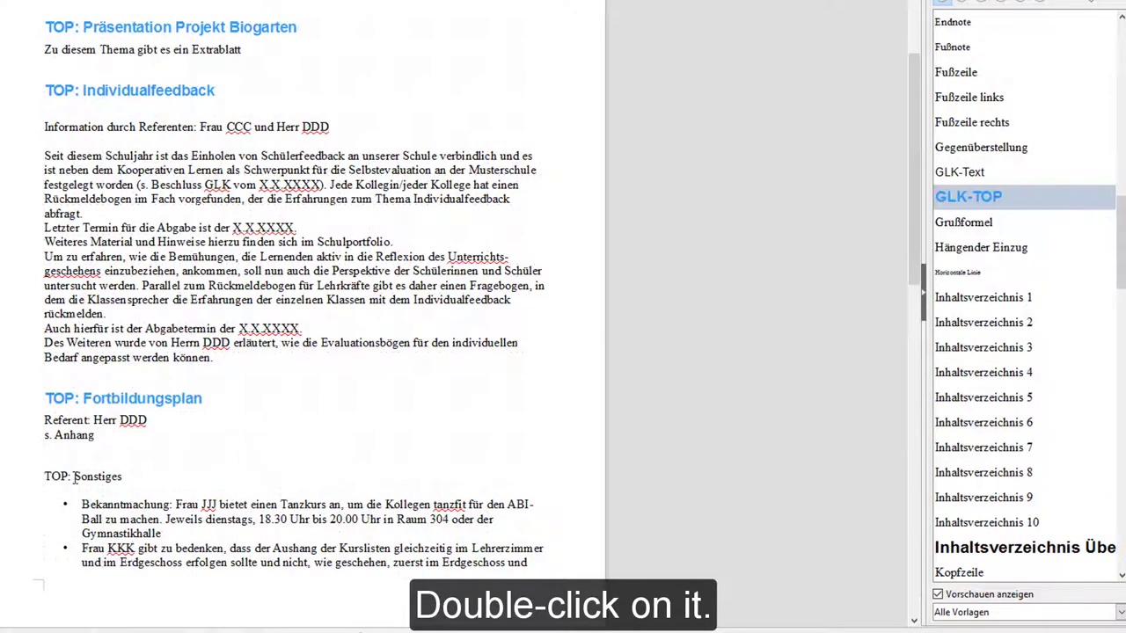
Apply the GLK-TOP style to the line "TOP: Sonstiges"
{"action": "left_click", "coordinate": [74, 477]}
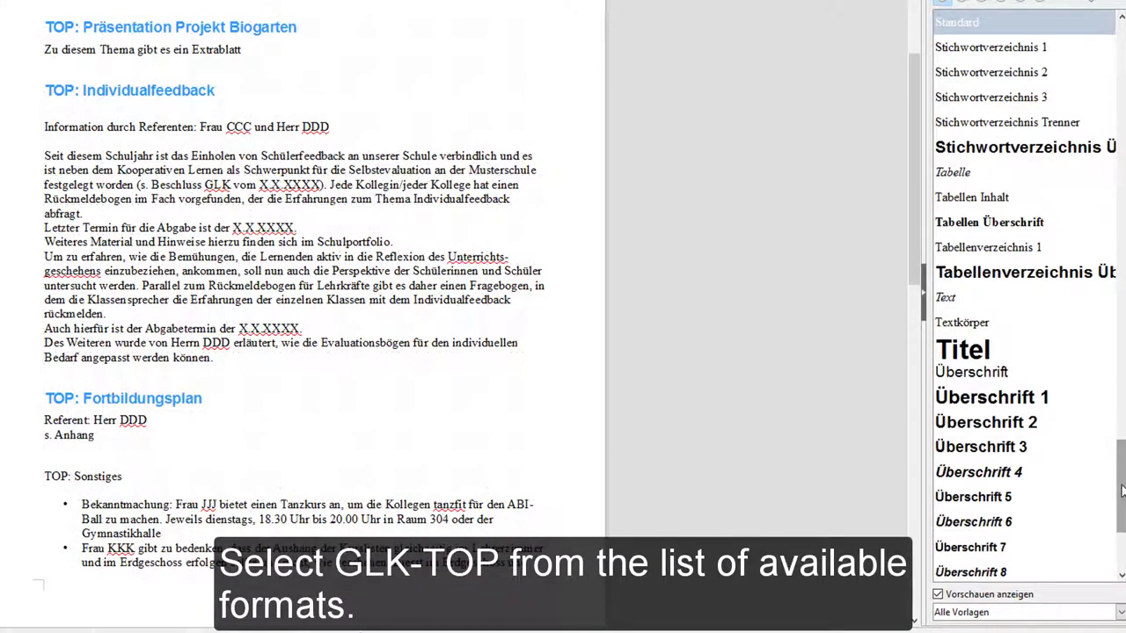
{"action": "left_click_drag", "start_coordinate": [1123, 491], "coordinate": [1123, 257]}
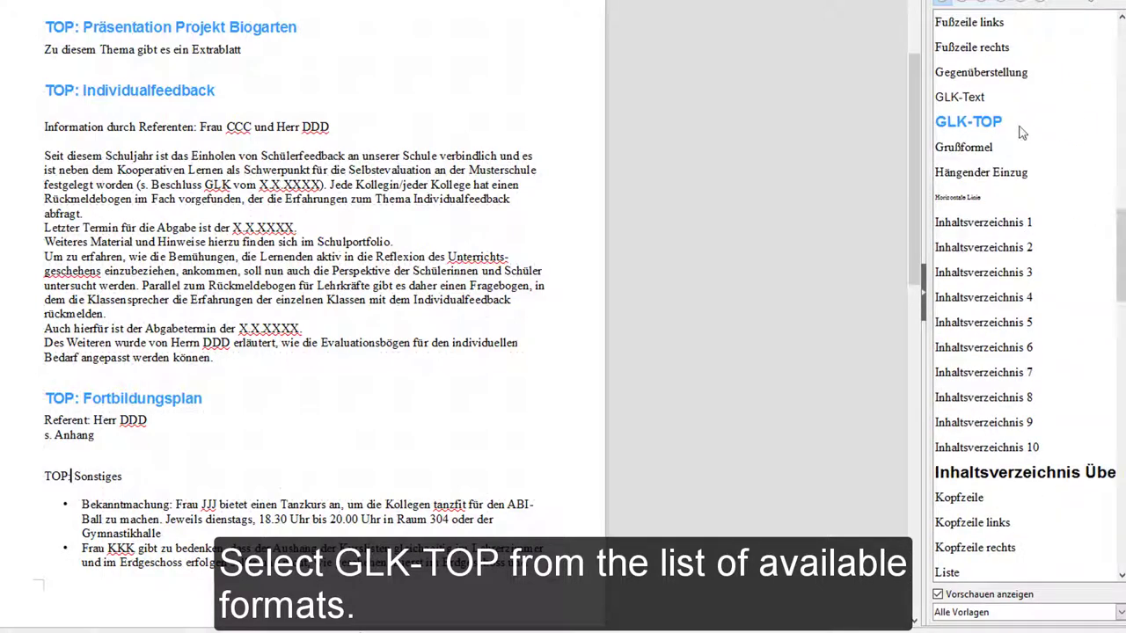
{"action": "double_click", "coordinate": [979, 122]}
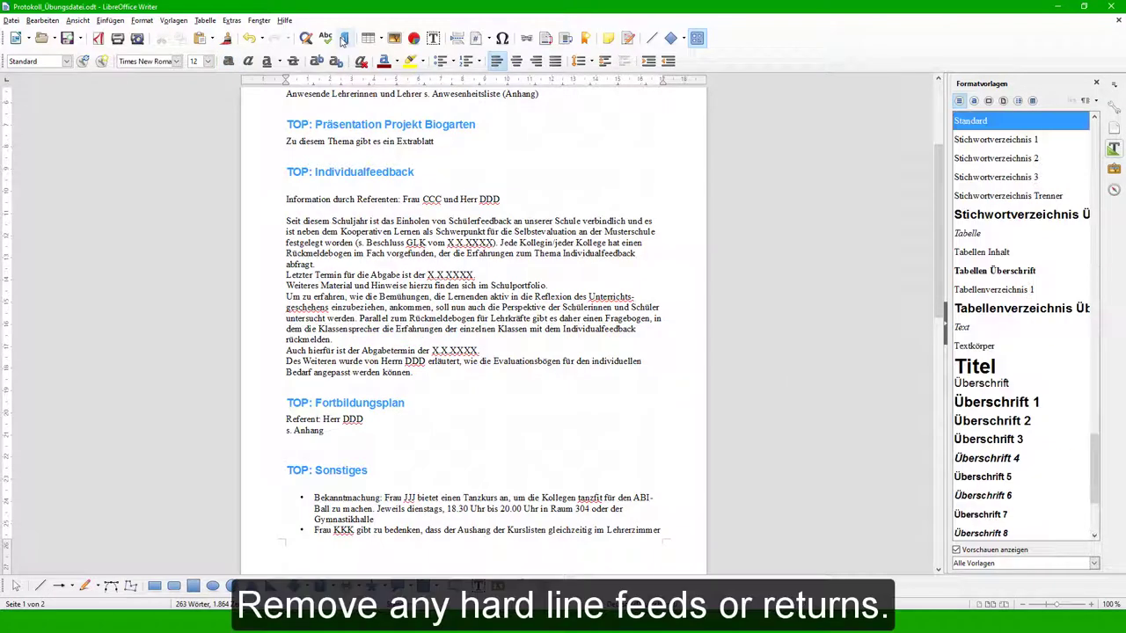
Show the formatting marks and delete the empty paragraphs directly before and after "Protokoll der Gesamtlehrerkonferenz"
{"action": "left_click", "coordinate": [345, 38]}
{"action": "scroll", "coordinate": [370, 145], "scroll_direction": "up", "scroll_amount": 4}
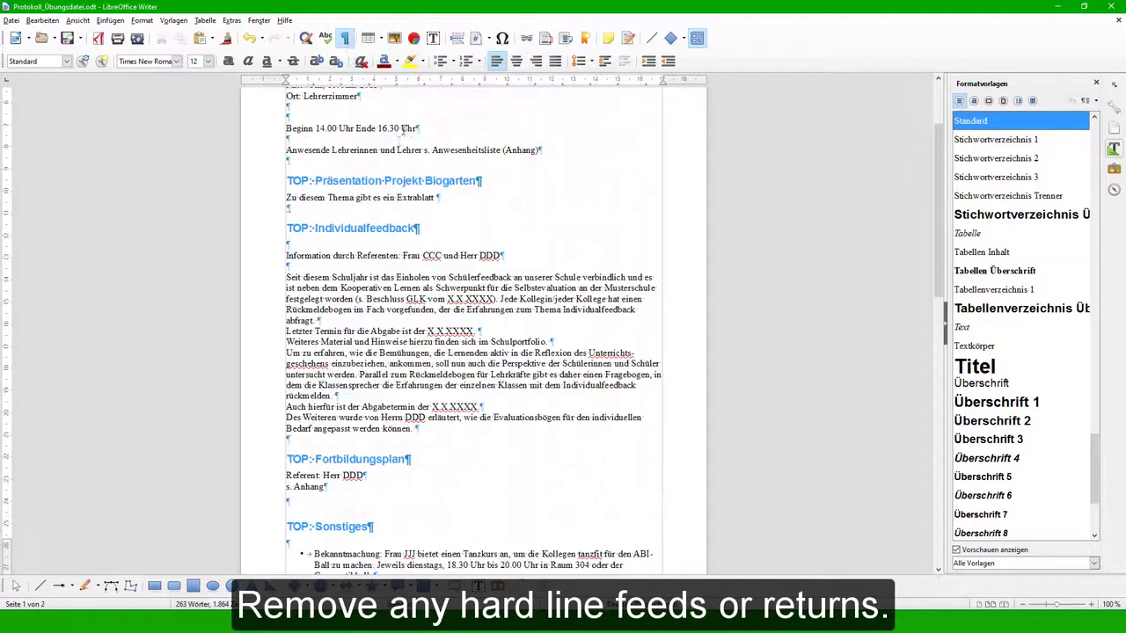
{"action": "left_click", "coordinate": [361, 150]}
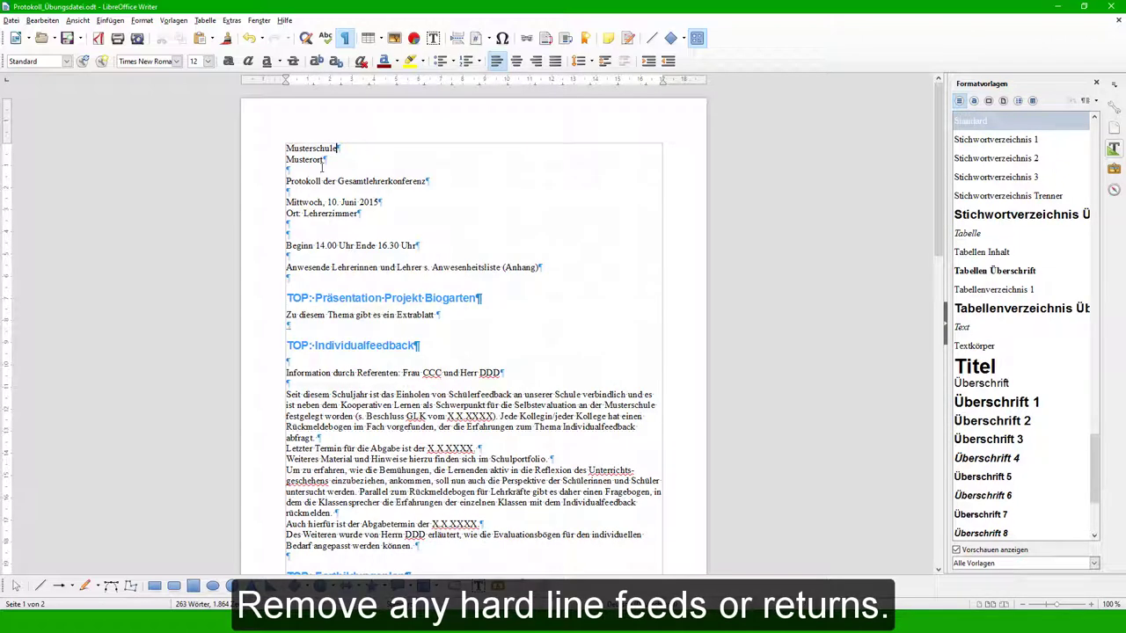
{"action": "left_click", "coordinate": [334, 171]}
{"action": "key", "text": "Delete"}
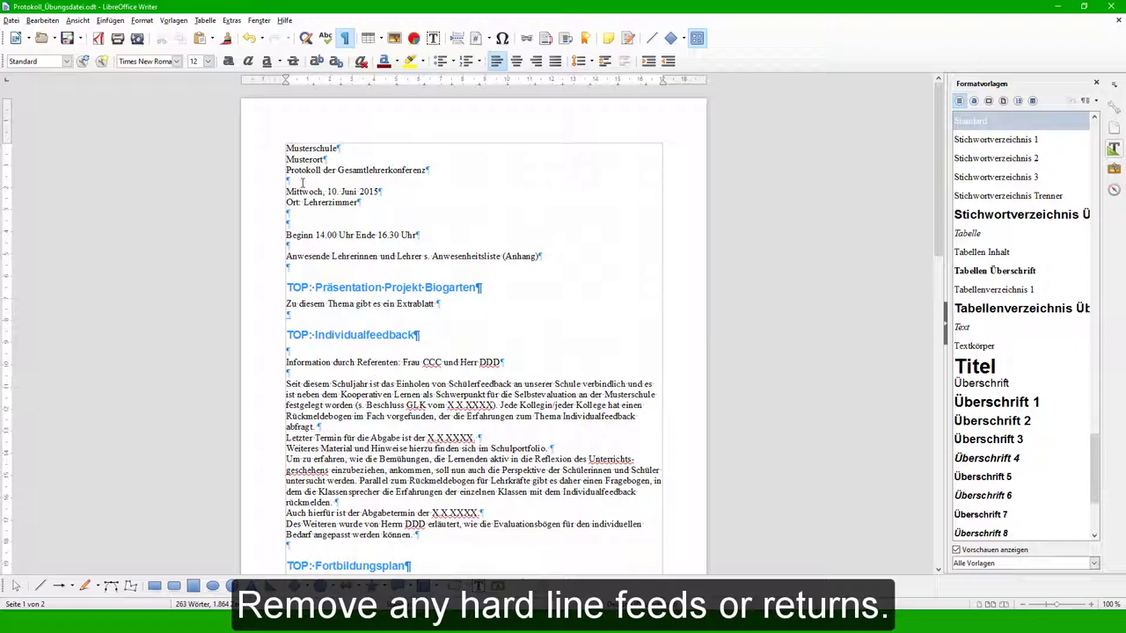
{"action": "left_click", "coordinate": [302, 183]}
{"action": "key", "text": "Delete"}
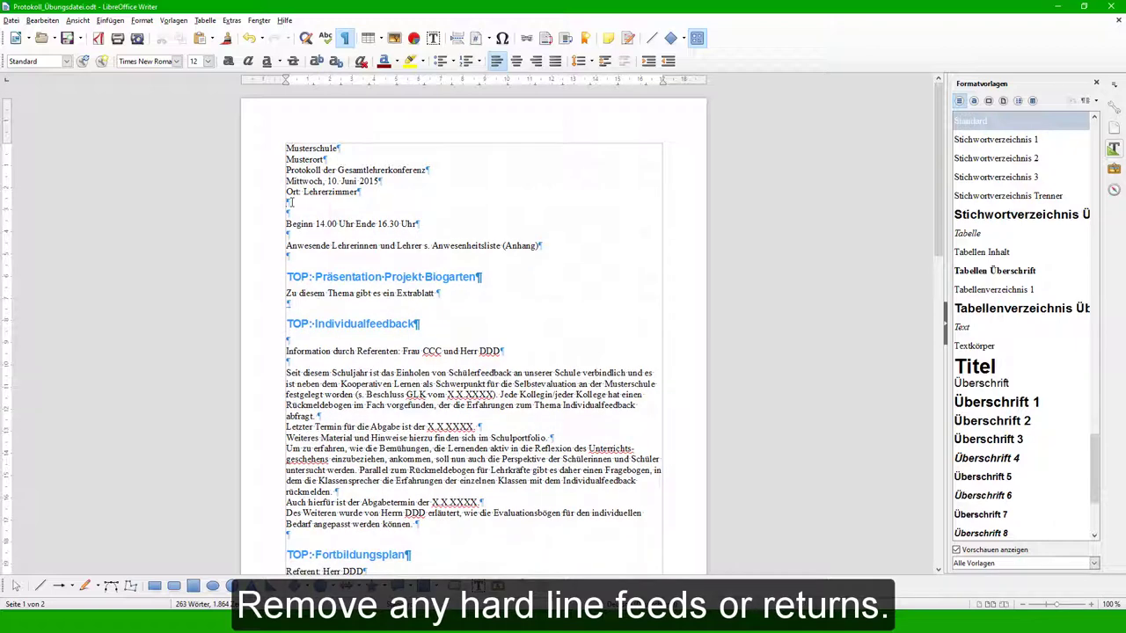
Delete the empty paragraphs between the "Ort: Lehrerzimmer" line and the "Anwesende Lehrerinnen und Lehrer" line
{"action": "left_click", "coordinate": [291, 203]}
{"action": "key", "text": "Delete"}
{"action": "key", "text": "Delete"}
{"action": "left_click", "coordinate": [294, 213]}
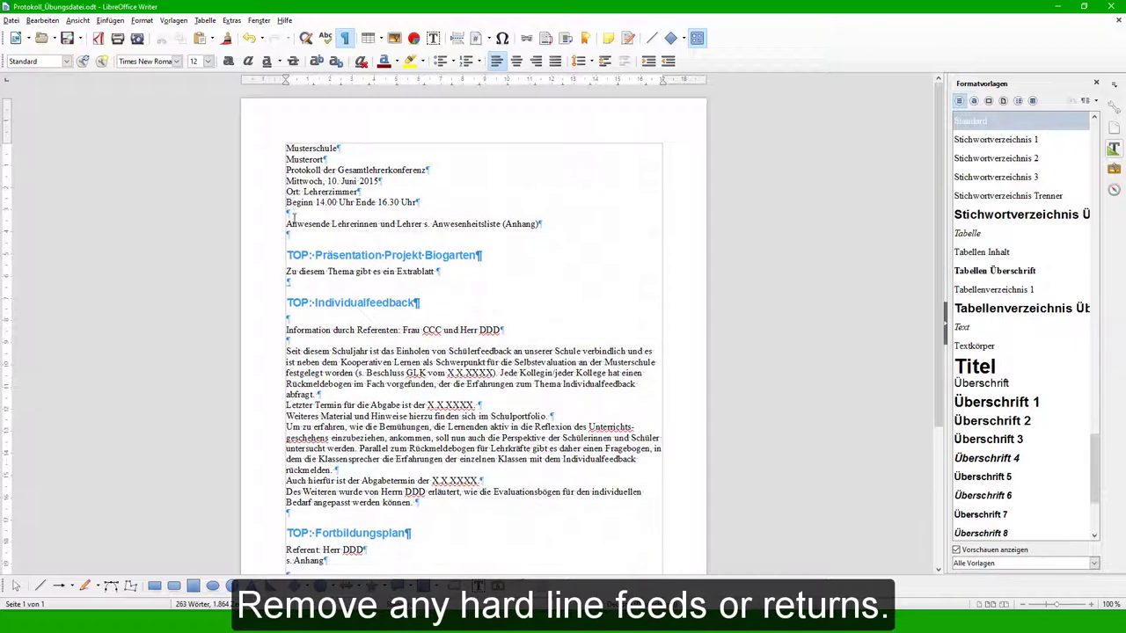
{"action": "key", "text": "Delete"}
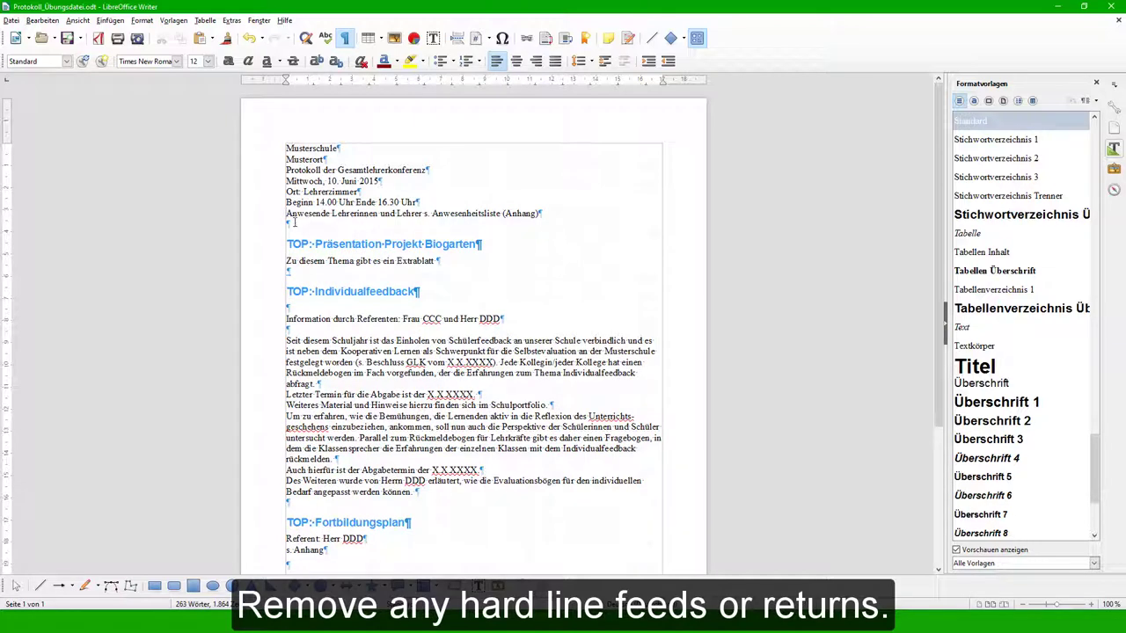
Delete the empty paragraphs before "TOP: Präsentation Projekt Biogarten", before and after "TOP: Individualfeedback", and below the "Information durch Referenten" line
{"action": "key", "text": "Delete"}
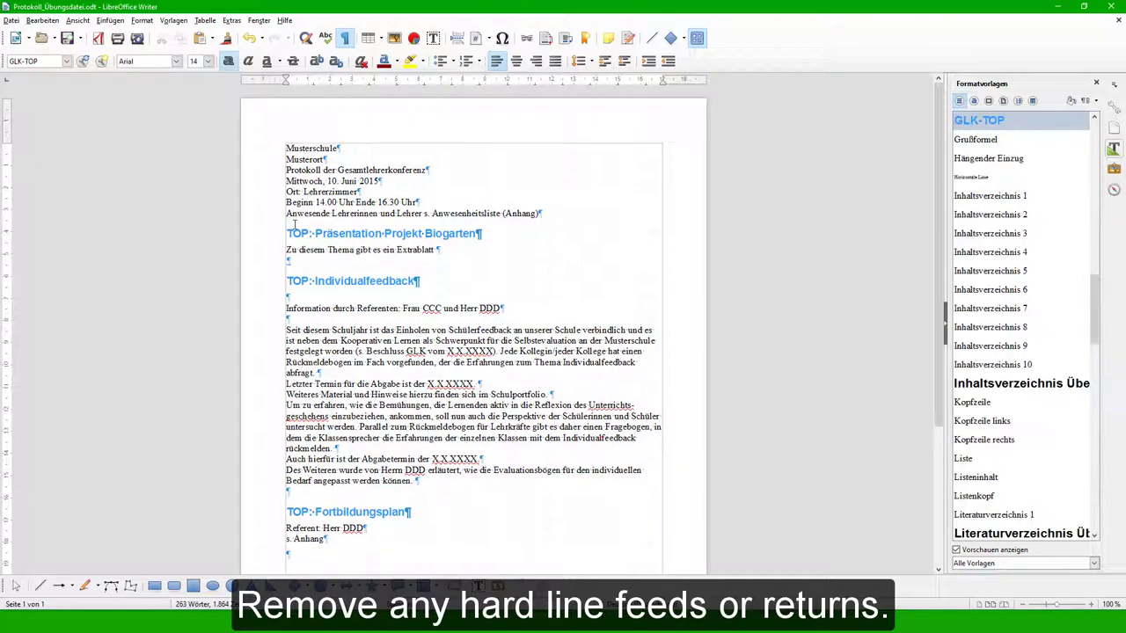
{"action": "left_click", "coordinate": [287, 262]}
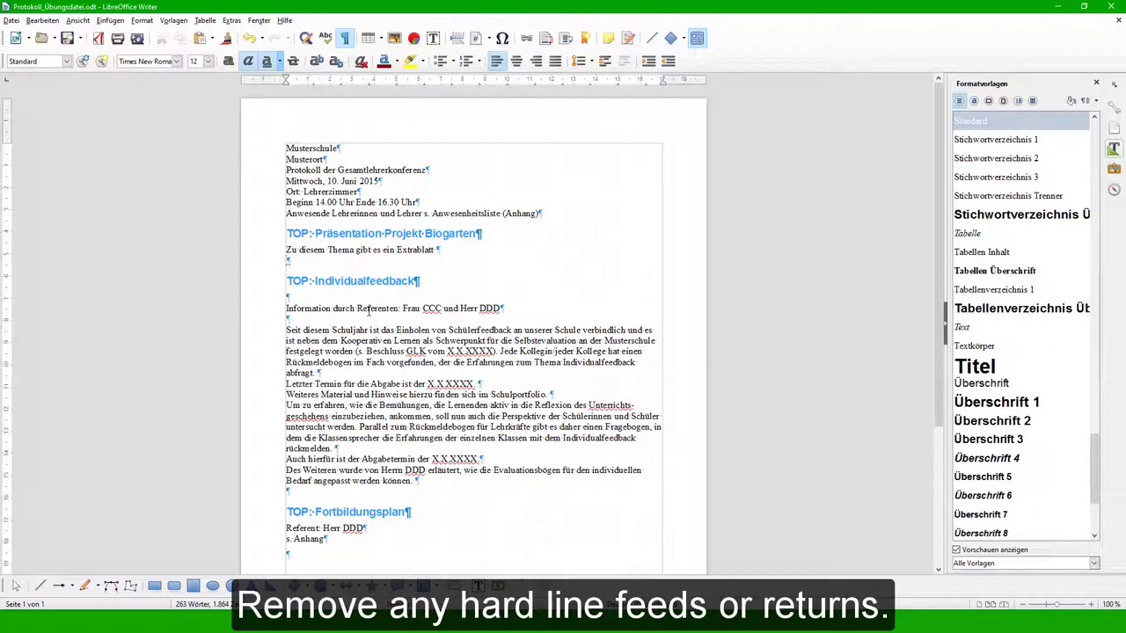
{"action": "key", "text": "Delete"}
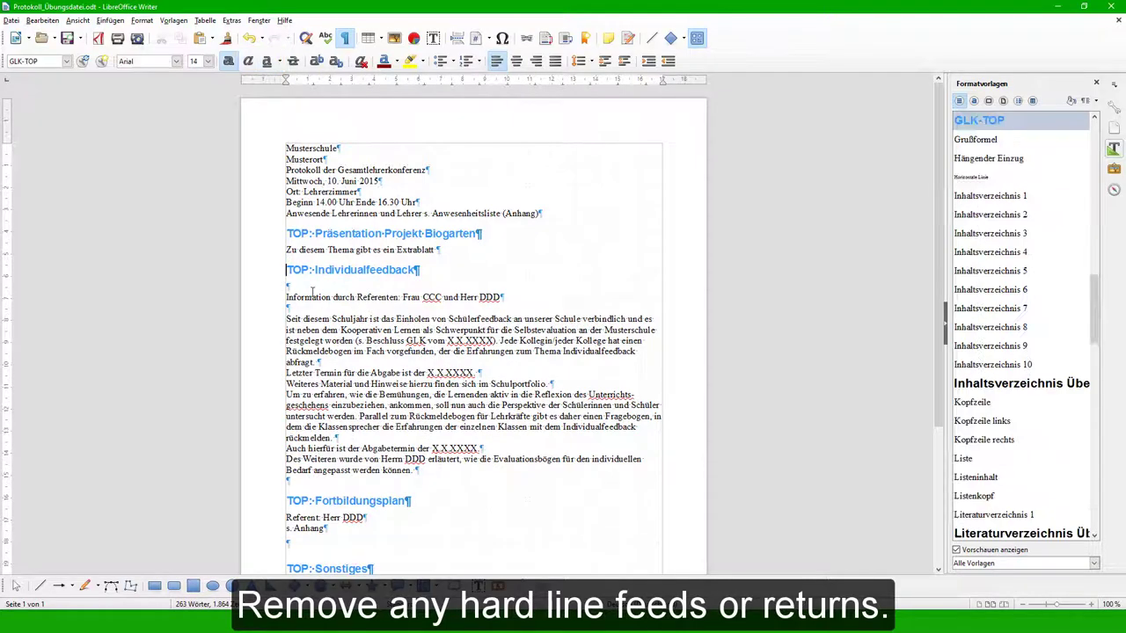
{"action": "left_click", "coordinate": [311, 293]}
{"action": "key", "text": "Delete"}
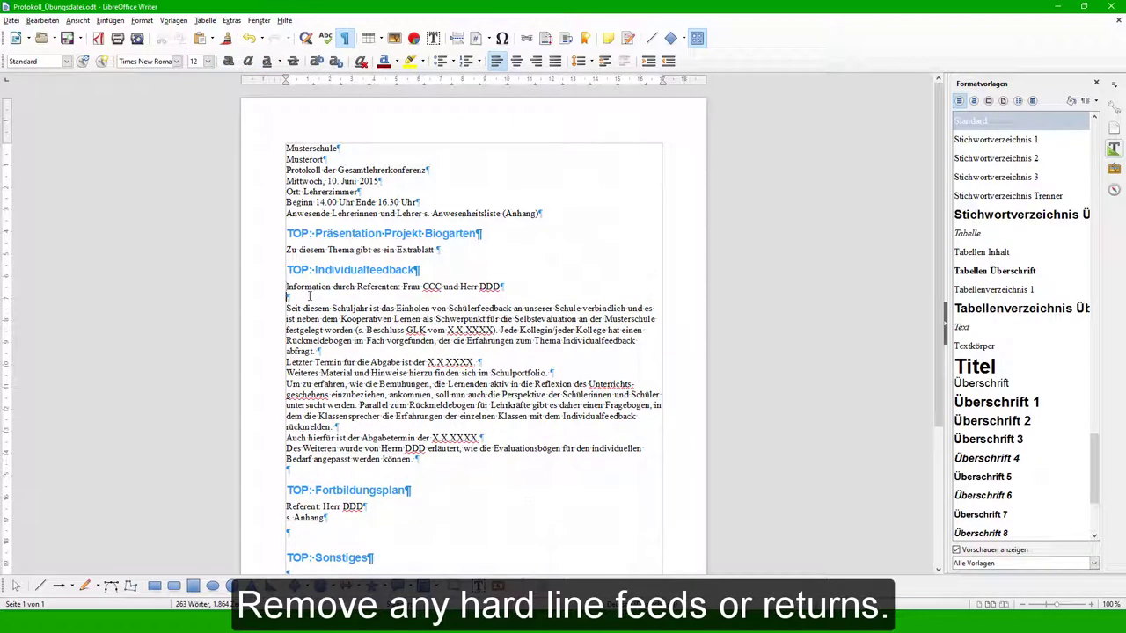
{"action": "left_click", "coordinate": [309, 296]}
{"action": "key", "text": "Delete"}
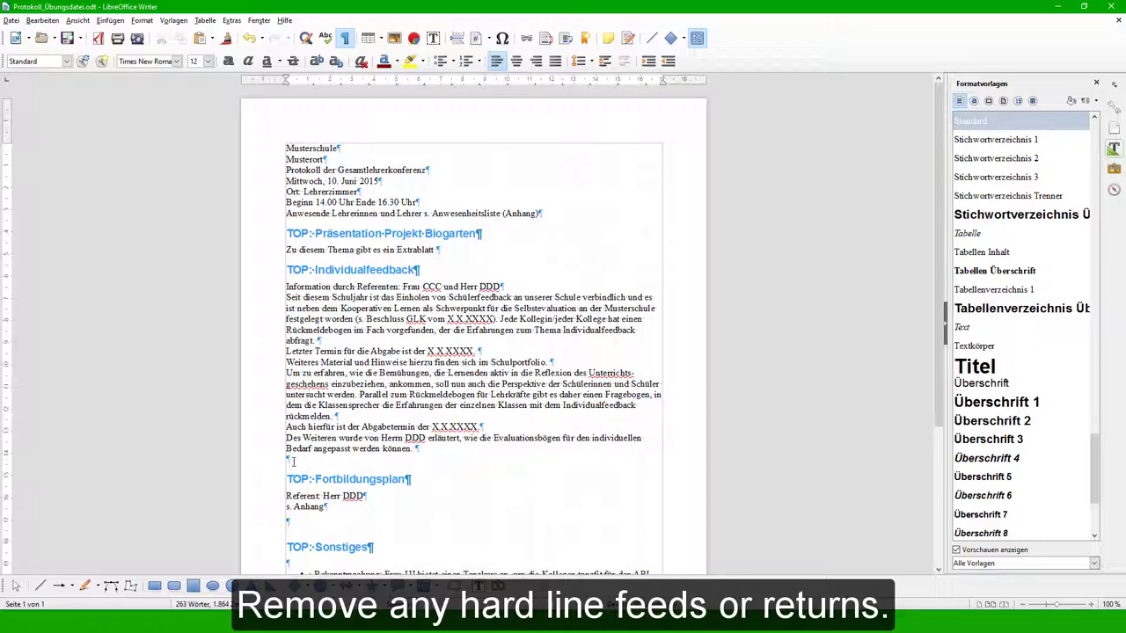
Delete the empty paragraphs before "TOP: Fortbildungsplan" and directly before and after "TOP: Sonstiges"
{"action": "left_click", "coordinate": [294, 459]}
{"action": "key", "text": "Delete"}
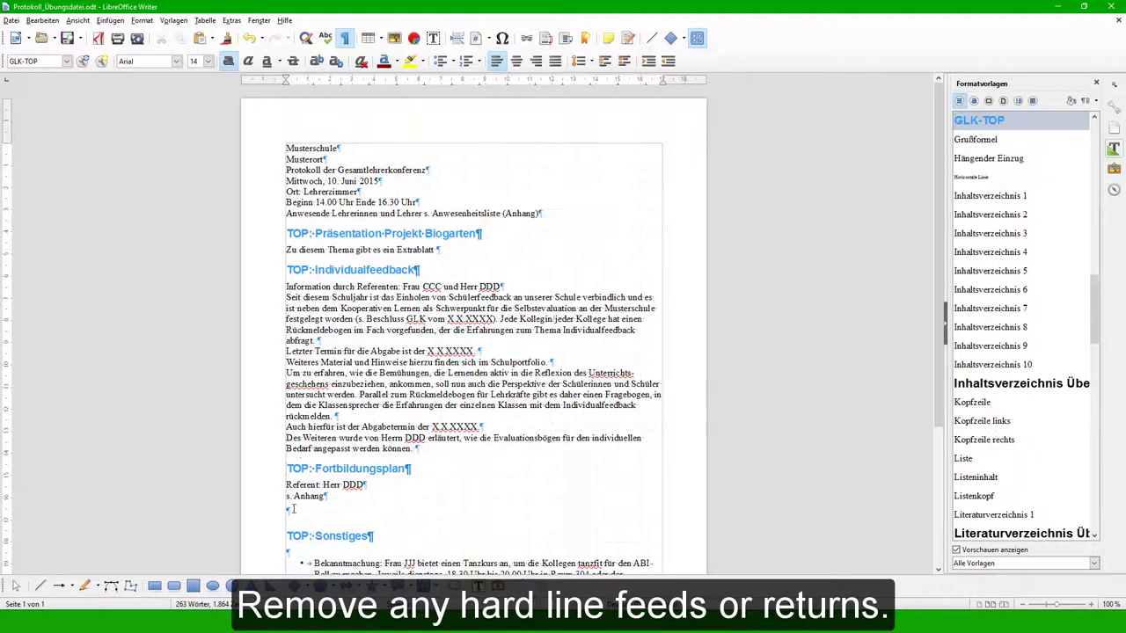
{"action": "left_click", "coordinate": [287, 511]}
{"action": "key", "text": "Delete"}
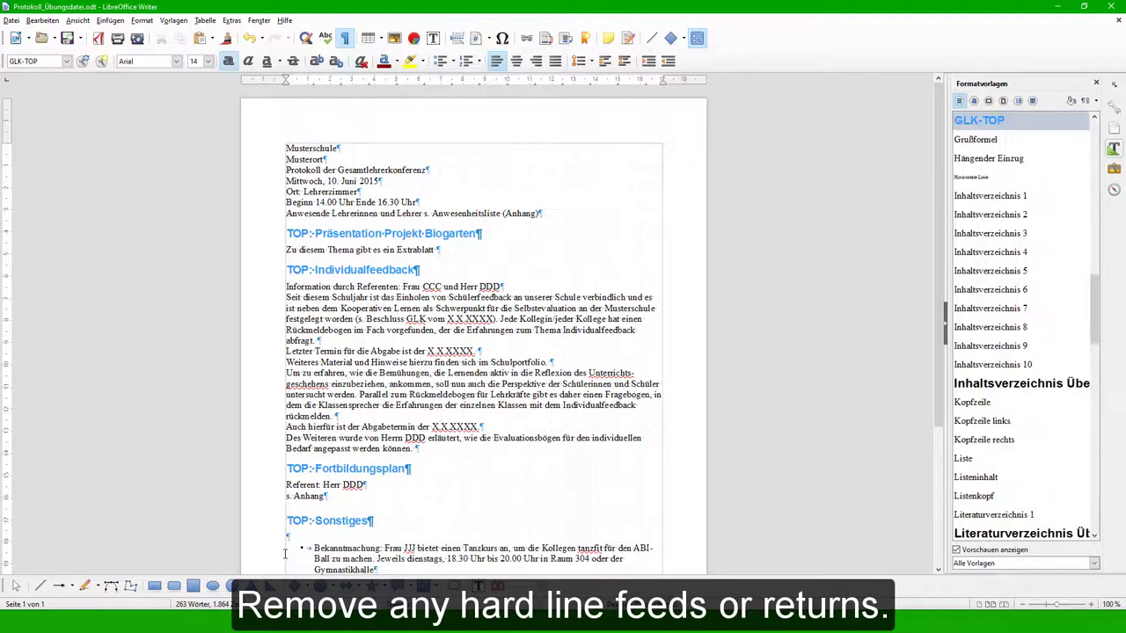
{"action": "left_click", "coordinate": [287, 537]}
{"action": "key", "text": "Delete"}
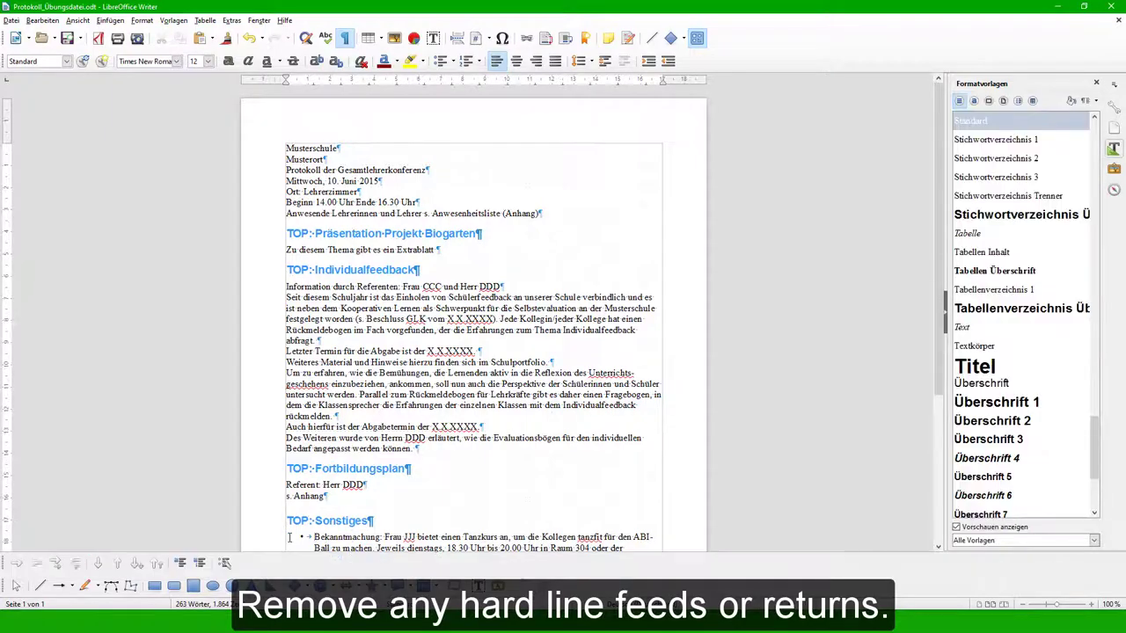
Create a new paragraph style named GLK-Text based on Textkörper, with GLK-Text as its own next style
{"action": "scroll", "coordinate": [285, 510], "scroll_direction": "down", "scroll_amount": 1}
{"action": "scroll", "coordinate": [286, 510], "scroll_direction": "down", "scroll_amount": 3}
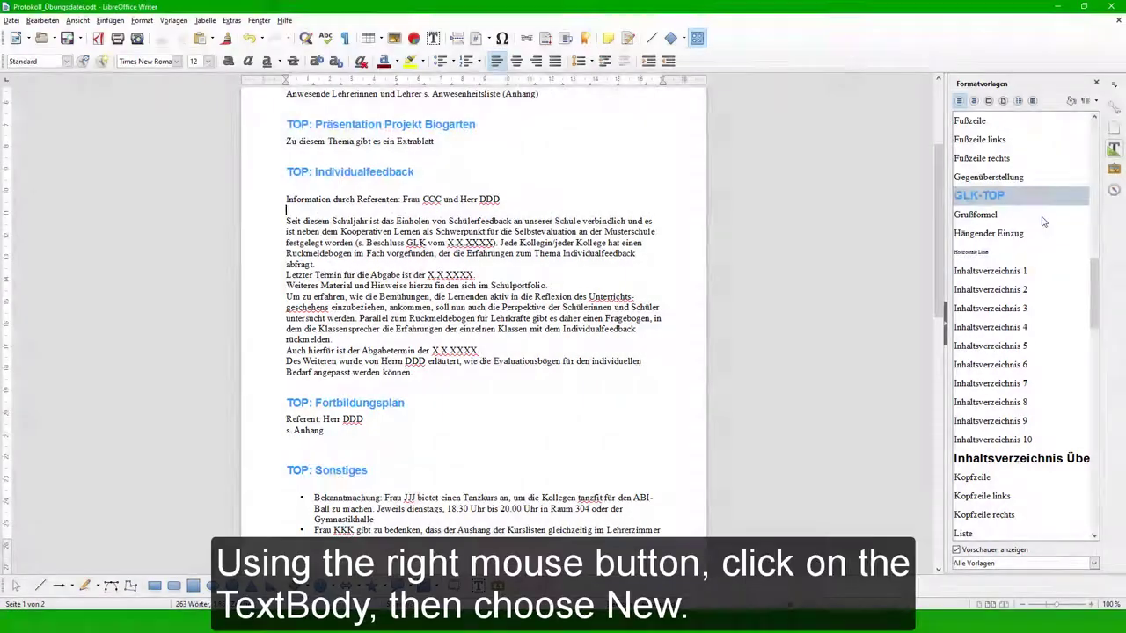
{"action": "left_click_drag", "start_coordinate": [1091, 297], "coordinate": [1081, 465]}
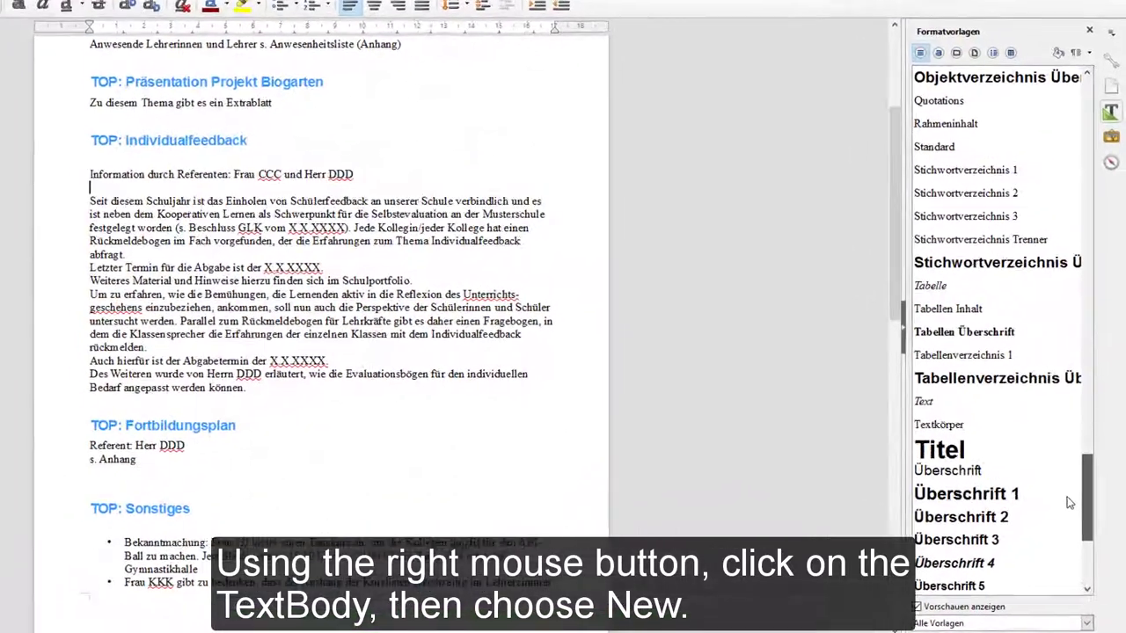
{"action": "right_click", "coordinate": [944, 425]}
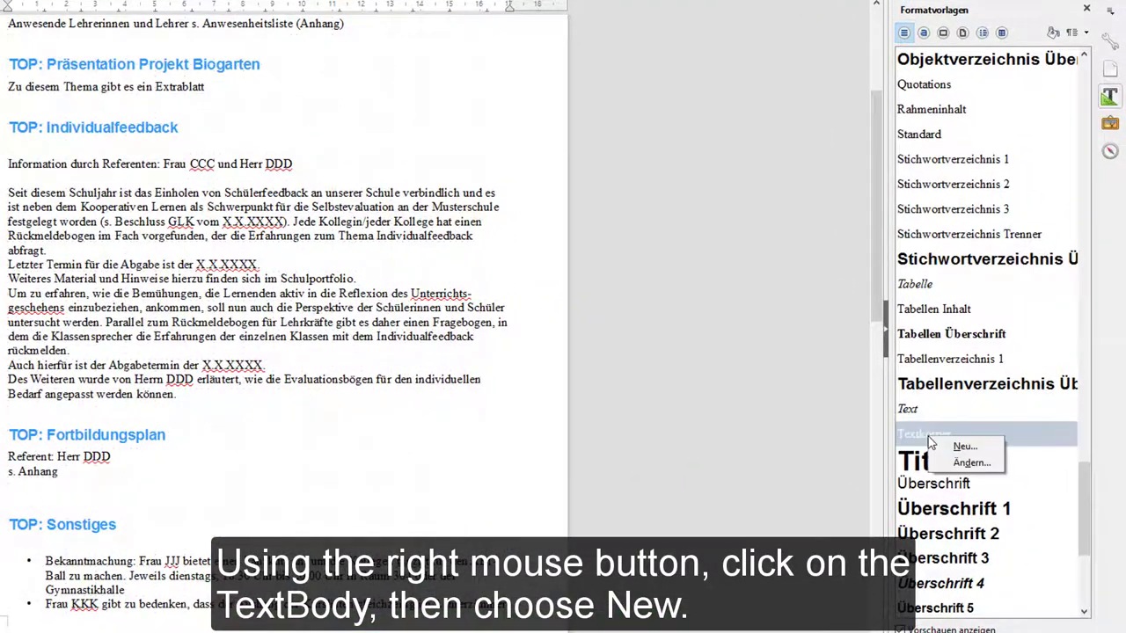
{"action": "left_click", "coordinate": [961, 446]}
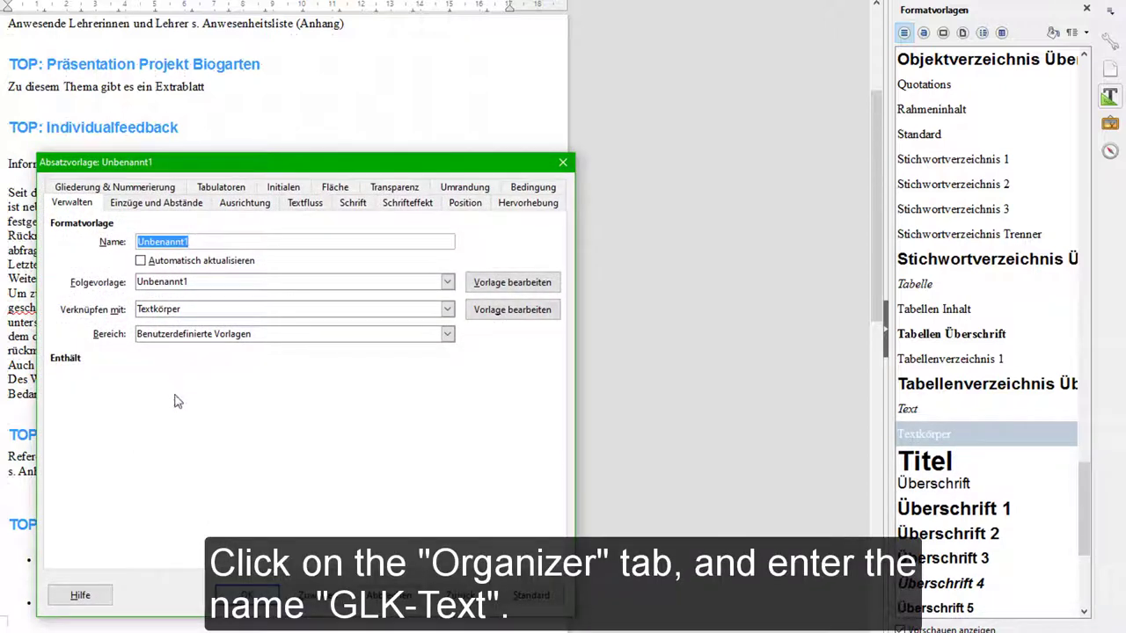
{"action": "type", "text": "GLK-Text"}
{"action": "left_click", "coordinate": [202, 283]}
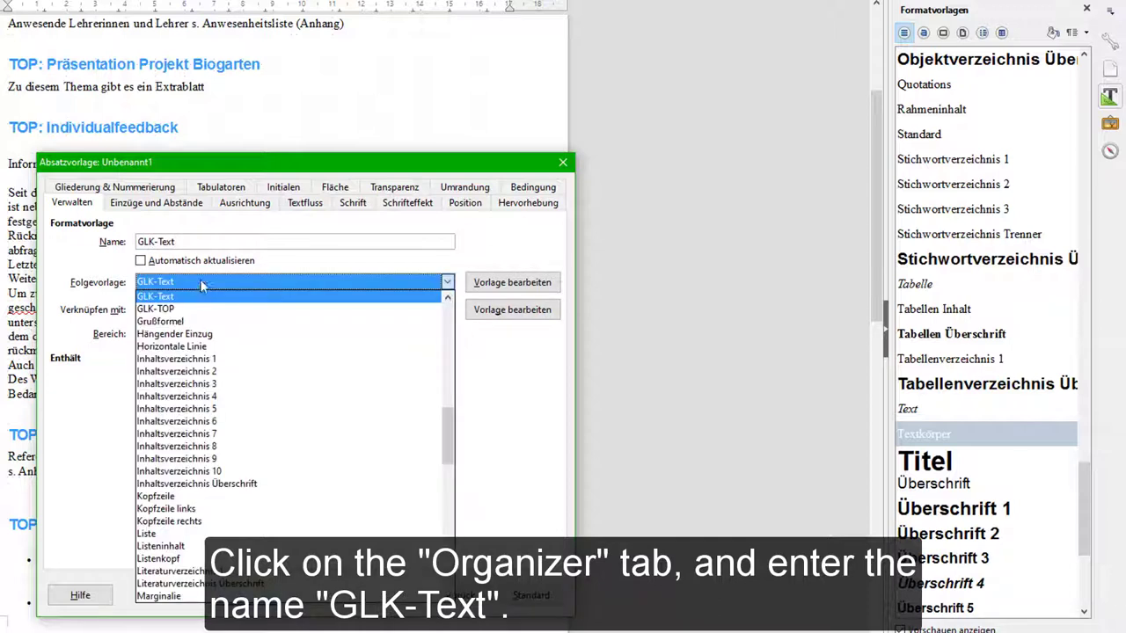
{"action": "left_click", "coordinate": [340, 282]}
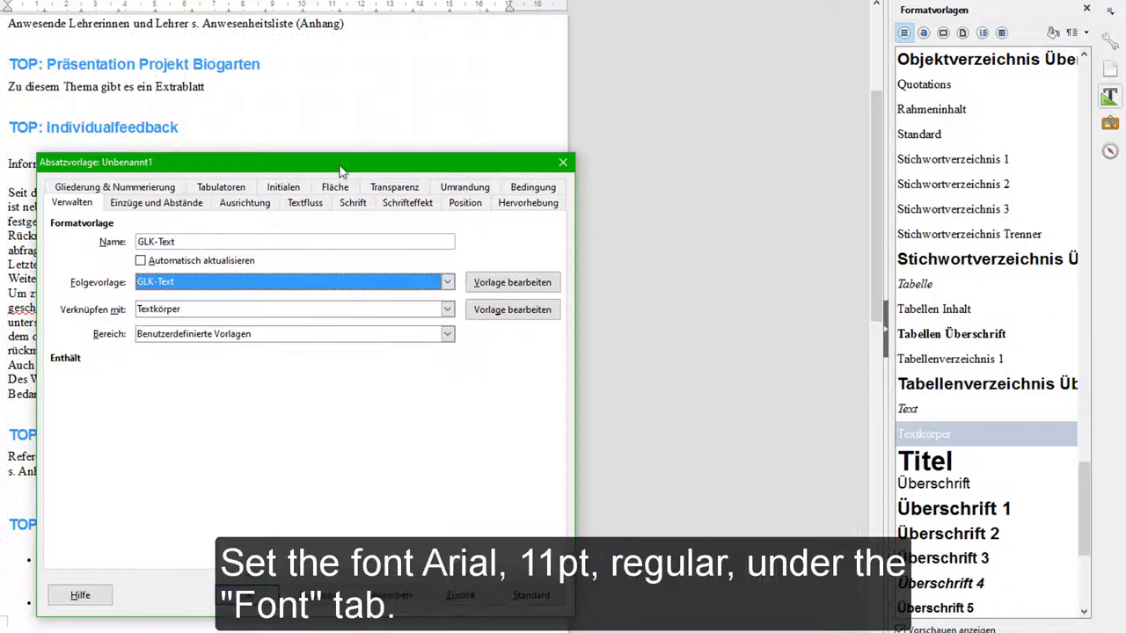
Set the GLK-Text style's font to Arial in Standard style at 11 pt
{"action": "left_click", "coordinate": [352, 202]}
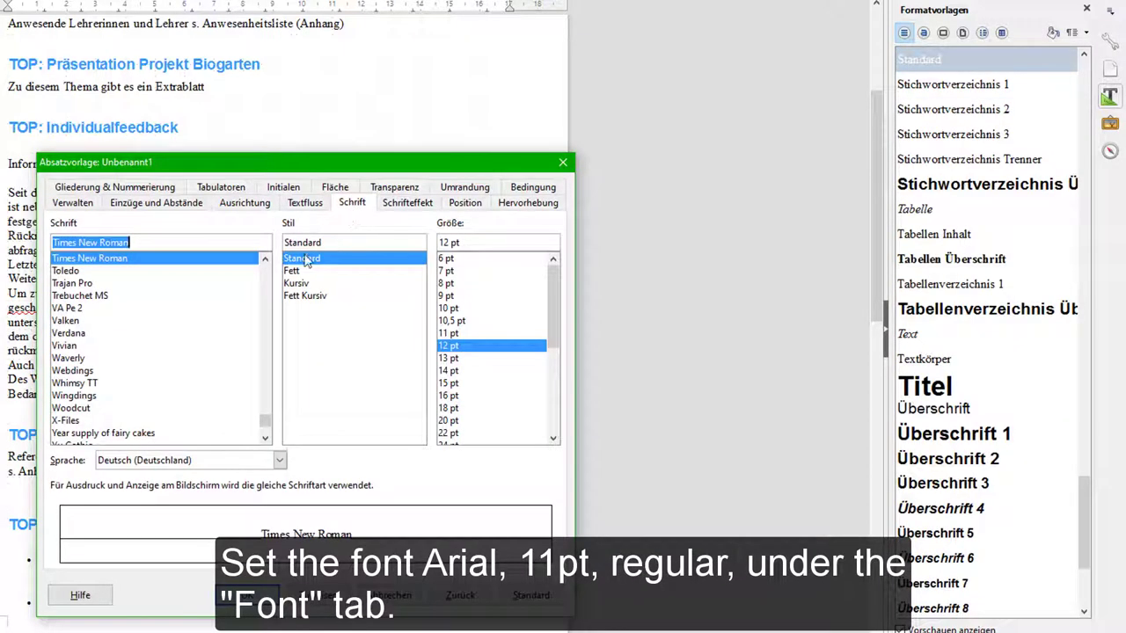
{"action": "left_click_drag", "start_coordinate": [266, 420], "coordinate": [277, 282]}
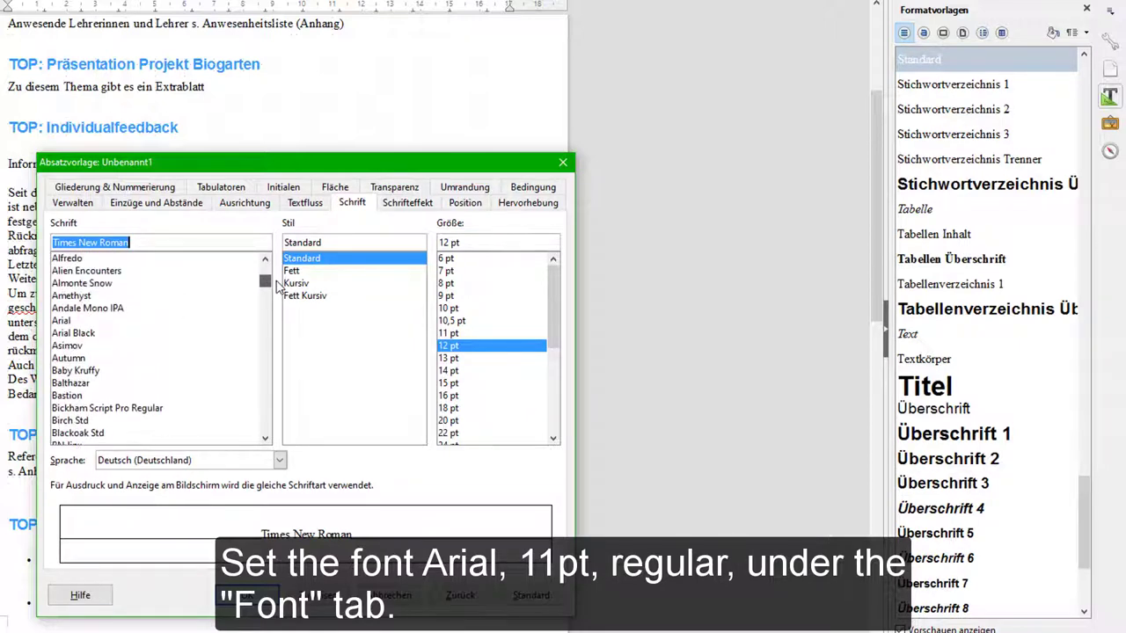
{"action": "left_click", "coordinate": [60, 322]}
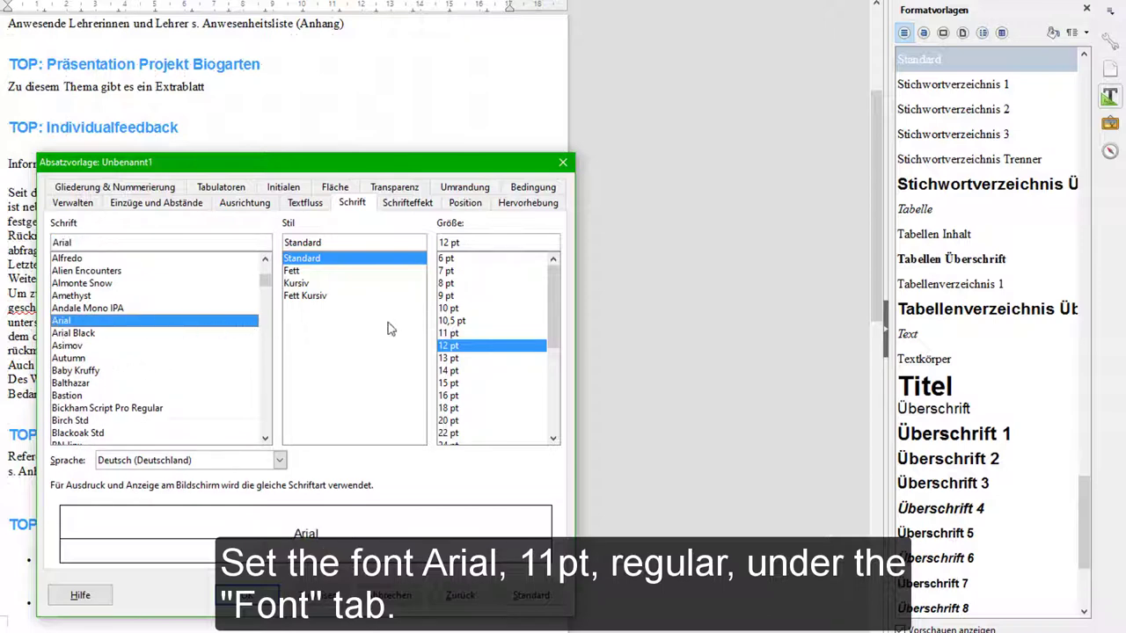
{"action": "left_click", "coordinate": [445, 335]}
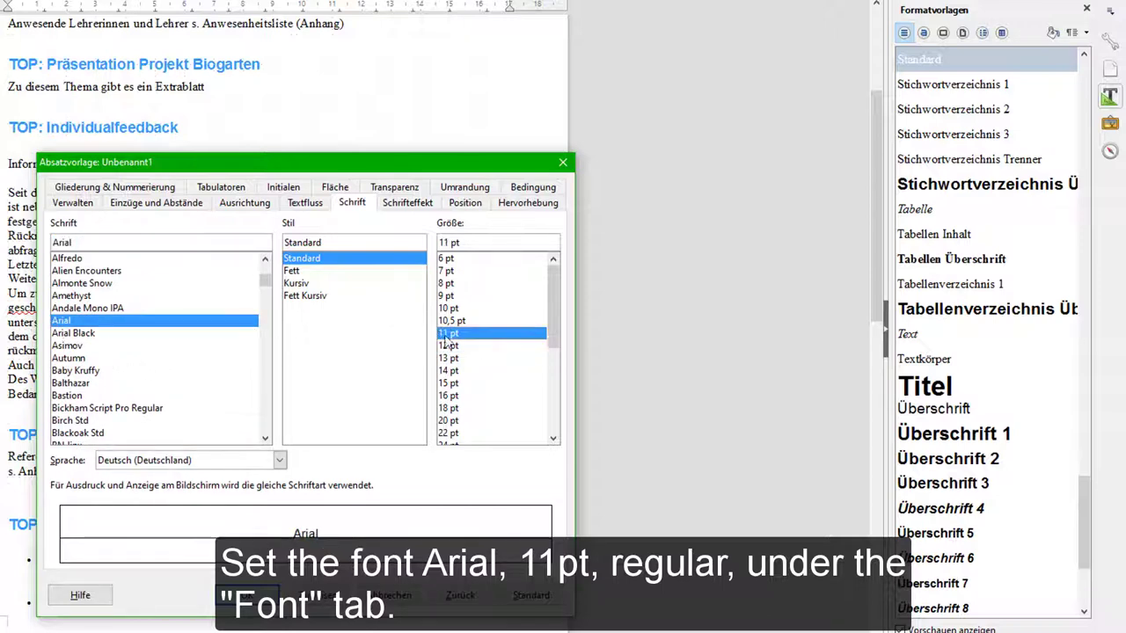
Set the GLK-Text style's spacing below the paragraph to 0,20 cm and save the style
{"action": "left_click", "coordinate": [180, 204]}
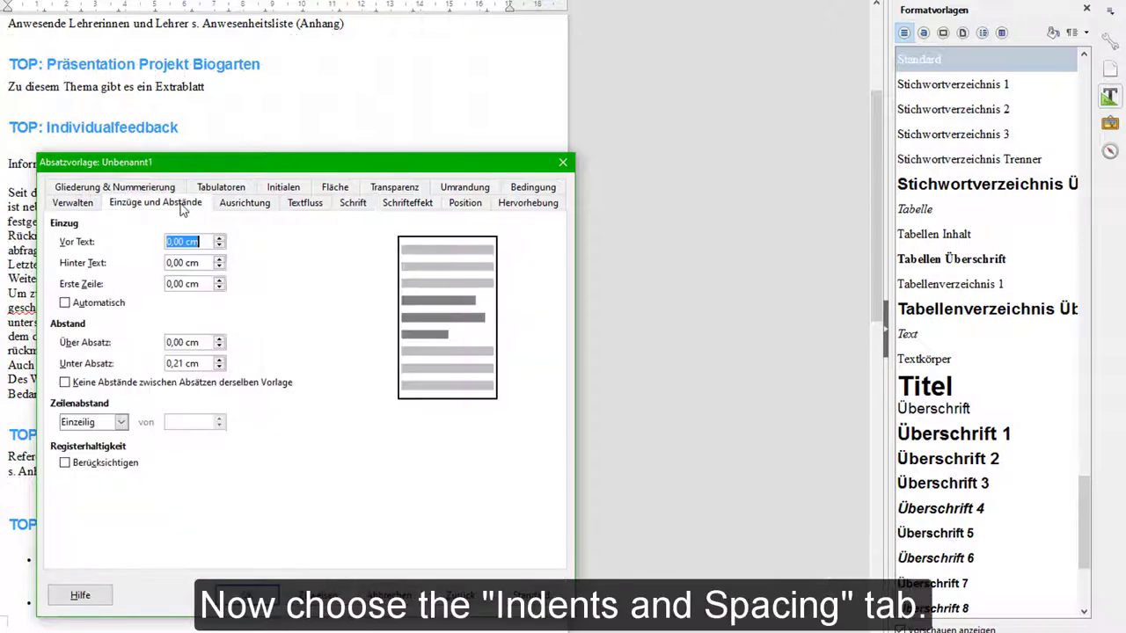
{"action": "left_click", "coordinate": [184, 365]}
{"action": "key", "text": "BackSpace"}
{"action": "type", "text": "0"}
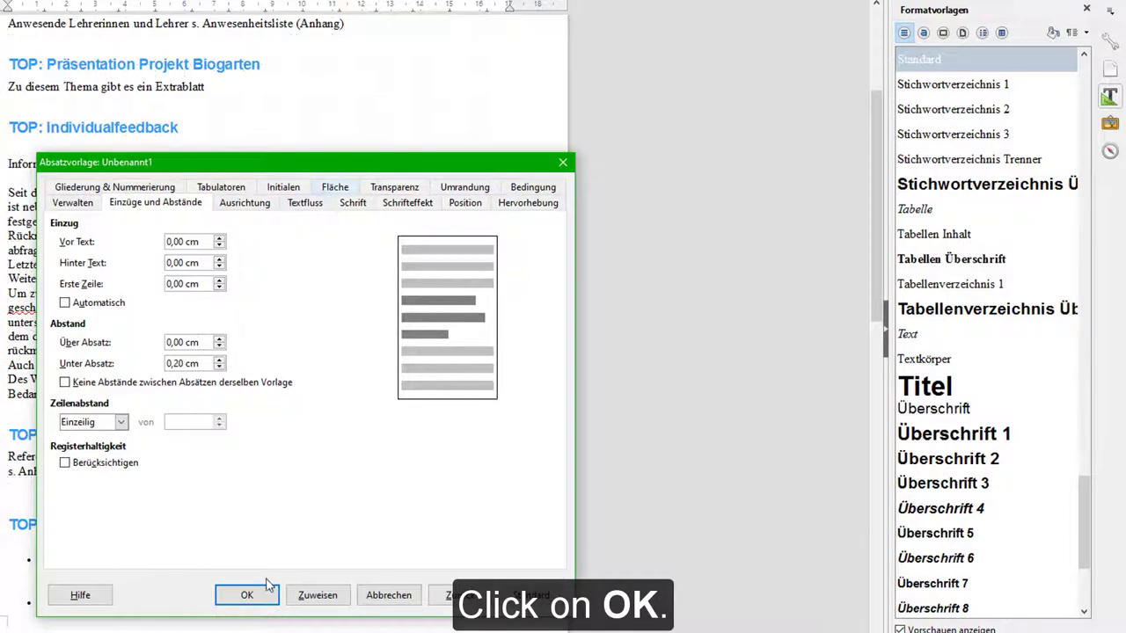
{"action": "left_click", "coordinate": [247, 595]}
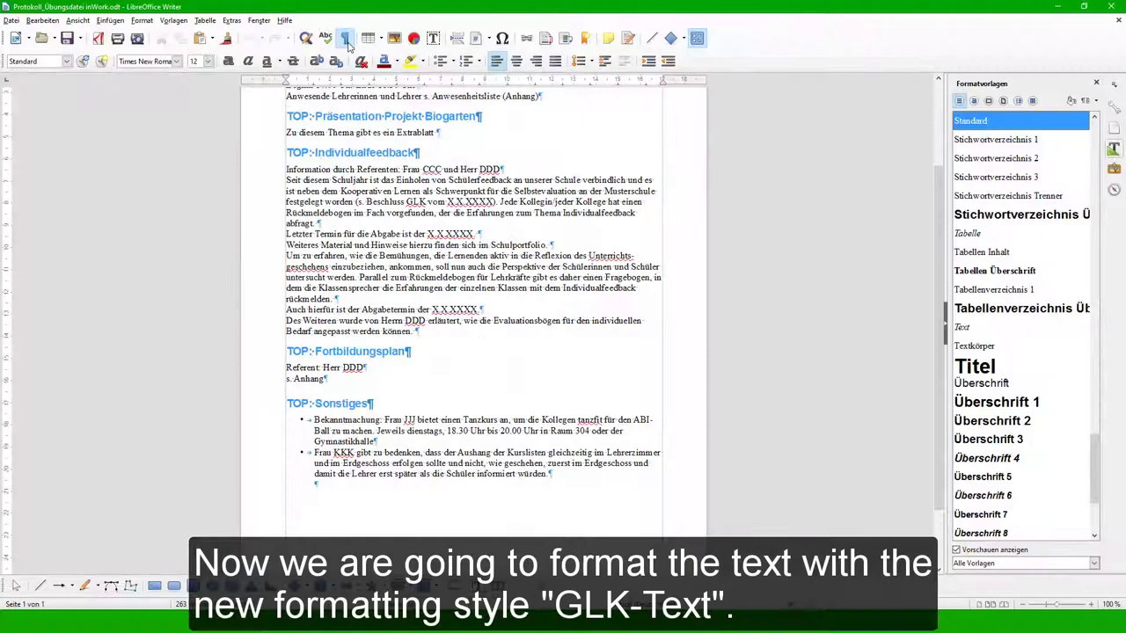
Hide the formatting marks and apply the GLK-Text style to the line "Zu diesem Thema gibt es ein Extrablatt"
{"action": "left_click", "coordinate": [345, 40]}
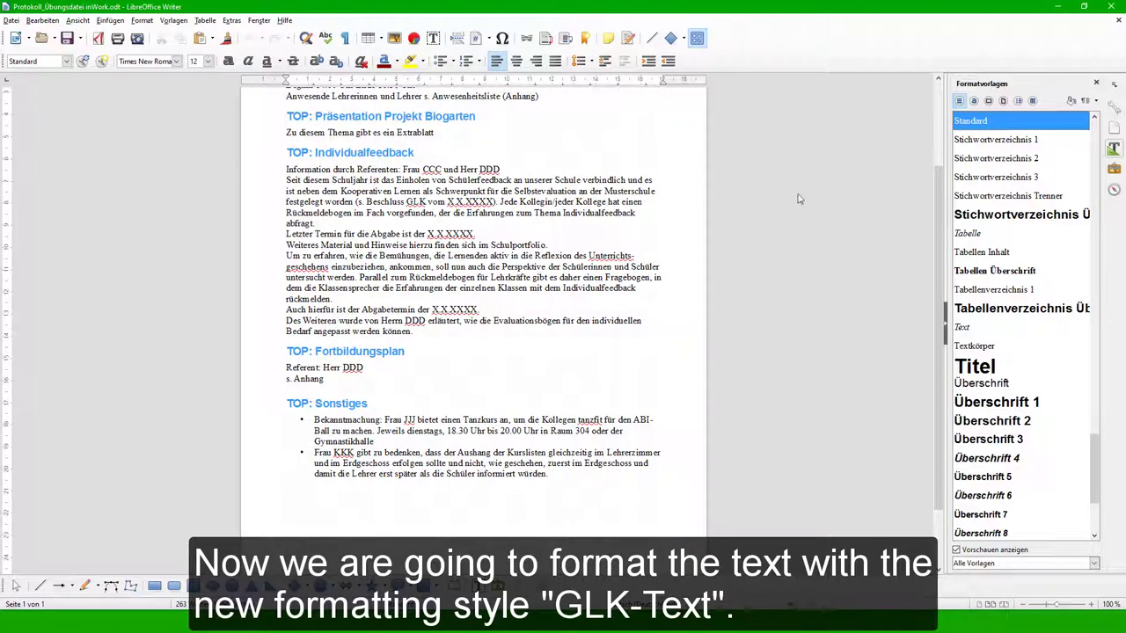
{"action": "left_click", "coordinate": [411, 132]}
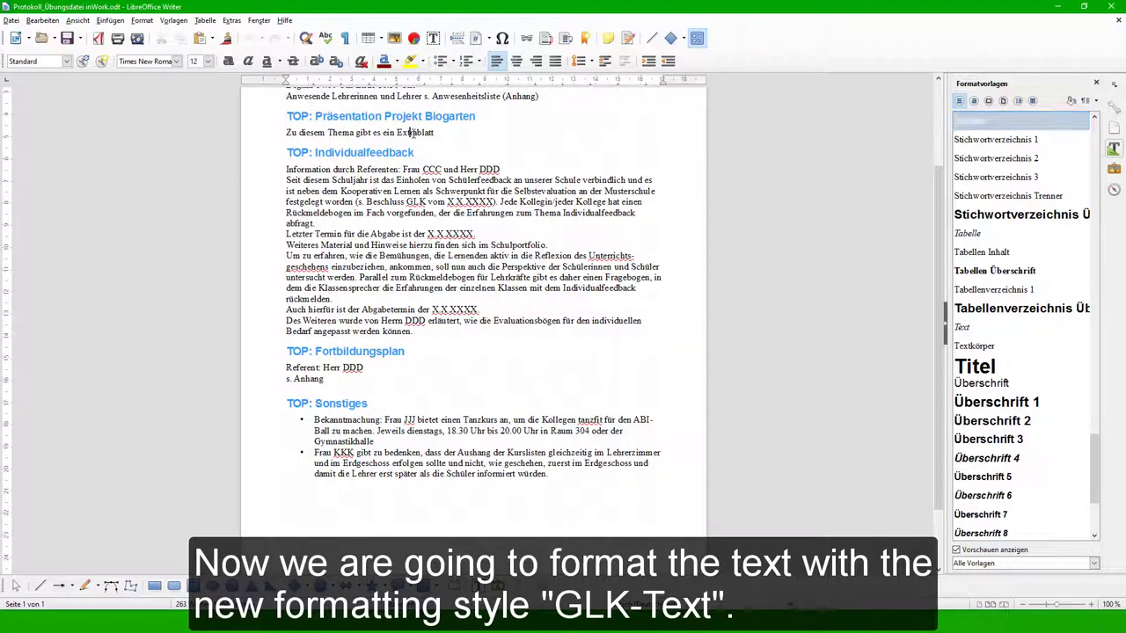
{"action": "left_click_drag", "start_coordinate": [1094, 456], "coordinate": [1093, 280]}
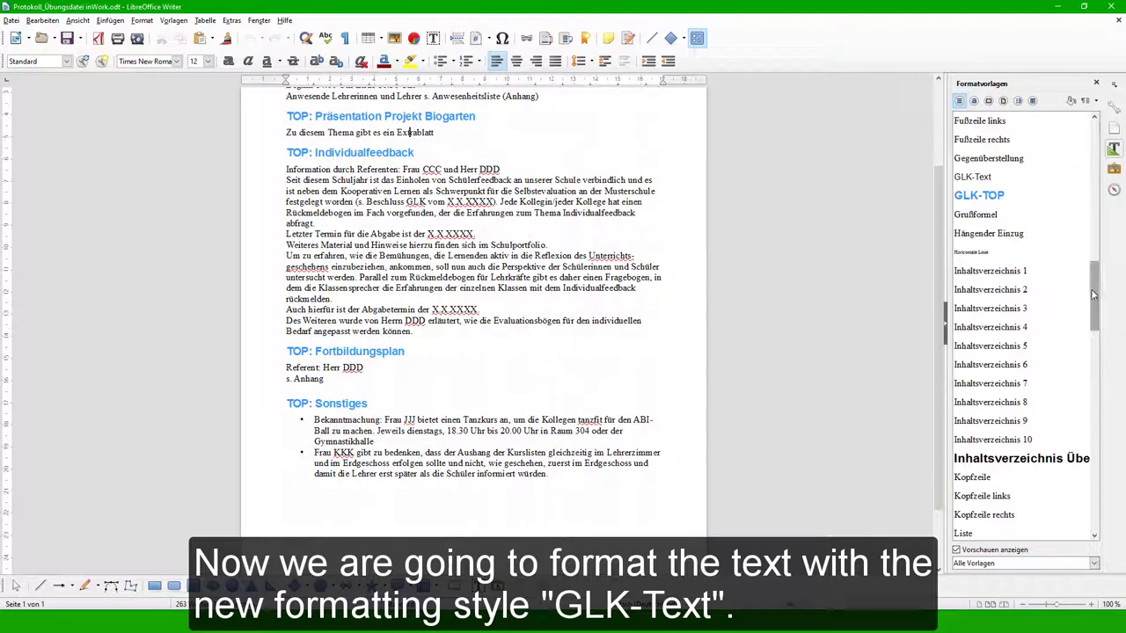
{"action": "double_click", "coordinate": [979, 178]}
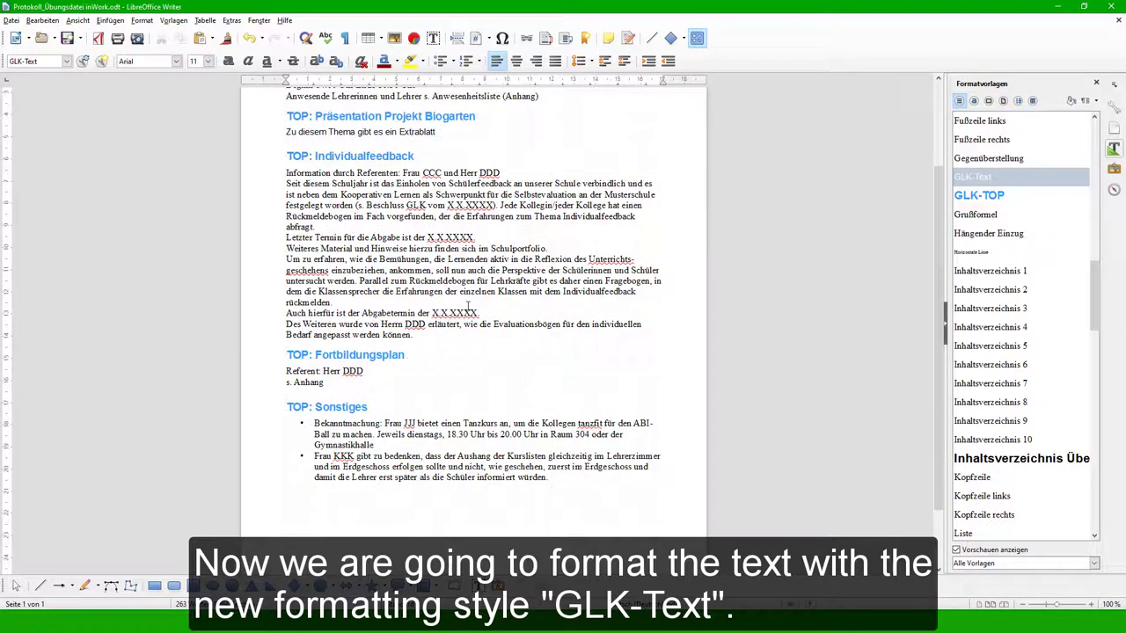
Apply the GLK-Text style to all body paragraphs under "TOP: Individualfeedback"
{"action": "left_click_drag", "start_coordinate": [430, 340], "coordinate": [272, 166]}
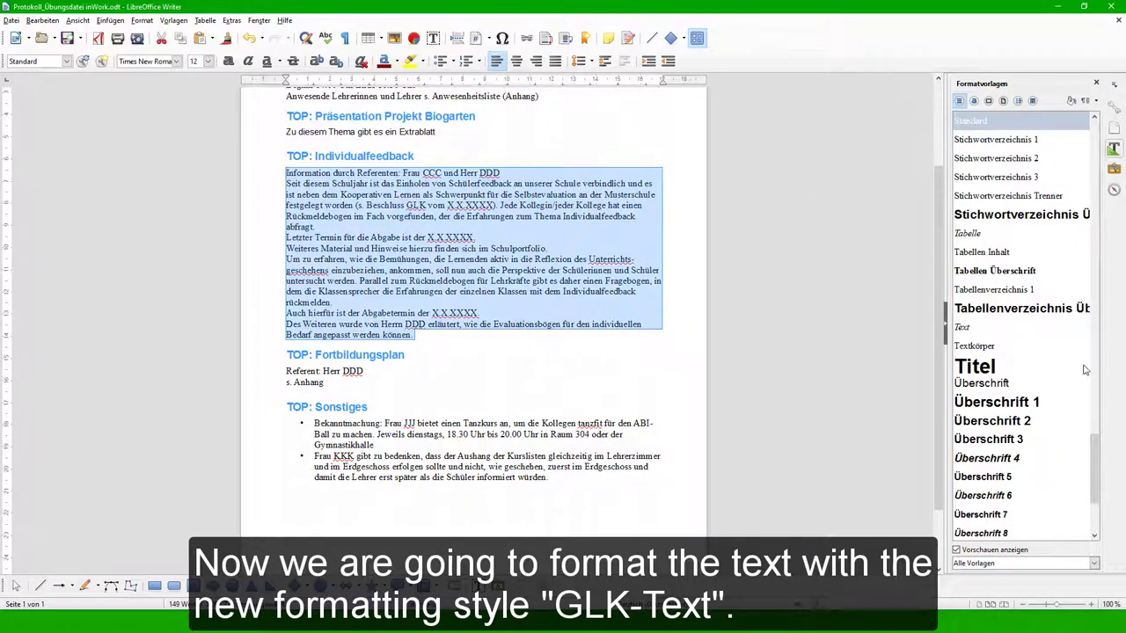
{"action": "left_click_drag", "start_coordinate": [1096, 462], "coordinate": [1110, 250]}
{"action": "double_click", "coordinate": [984, 290]}
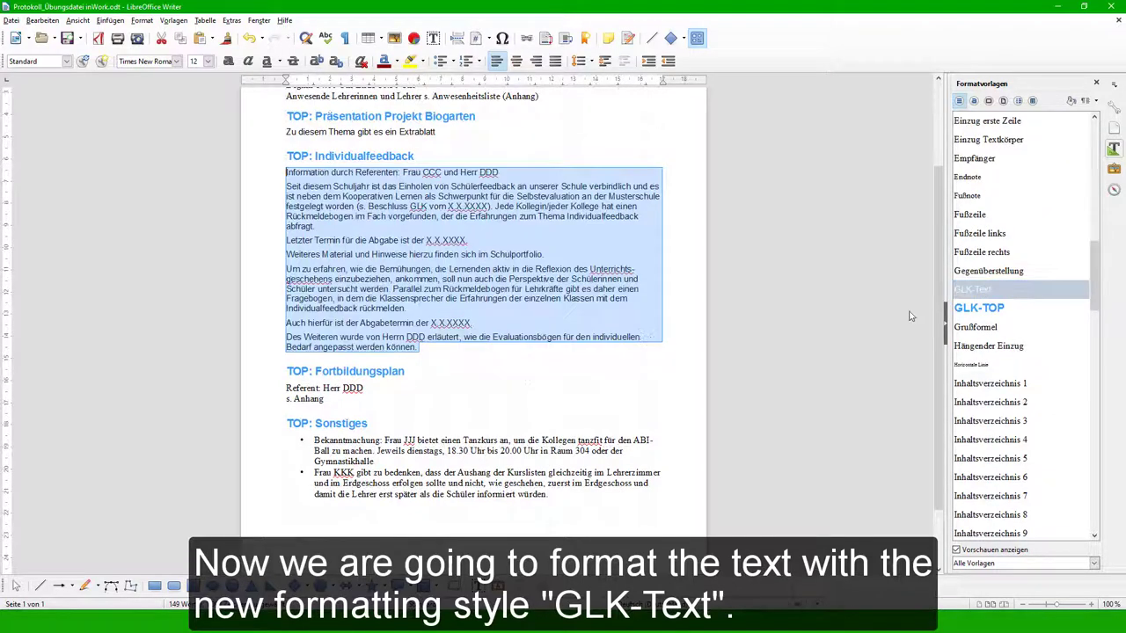
Apply the GLK-Text style to the two lines under "TOP: Fortbildungsplan"
{"action": "left_click_drag", "start_coordinate": [327, 401], "coordinate": [284, 387]}
{"action": "left_click", "coordinate": [328, 408]}
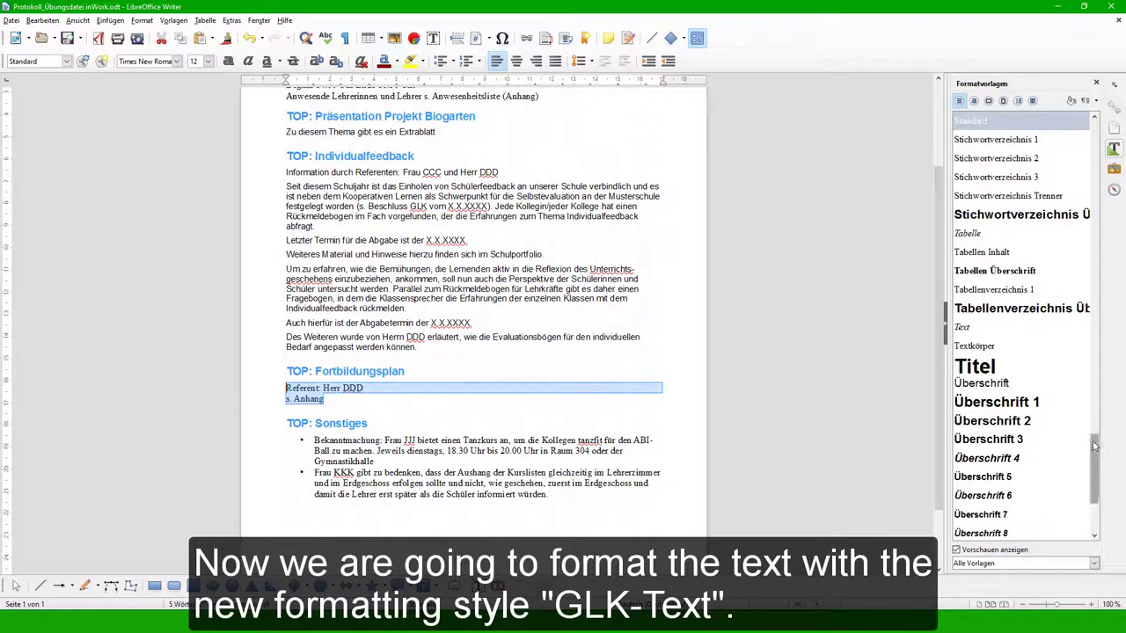
{"action": "left_click_drag", "start_coordinate": [1096, 445], "coordinate": [1087, 411]}
{"action": "scroll", "coordinate": [1087, 410], "scroll_direction": "up", "scroll_amount": 10}
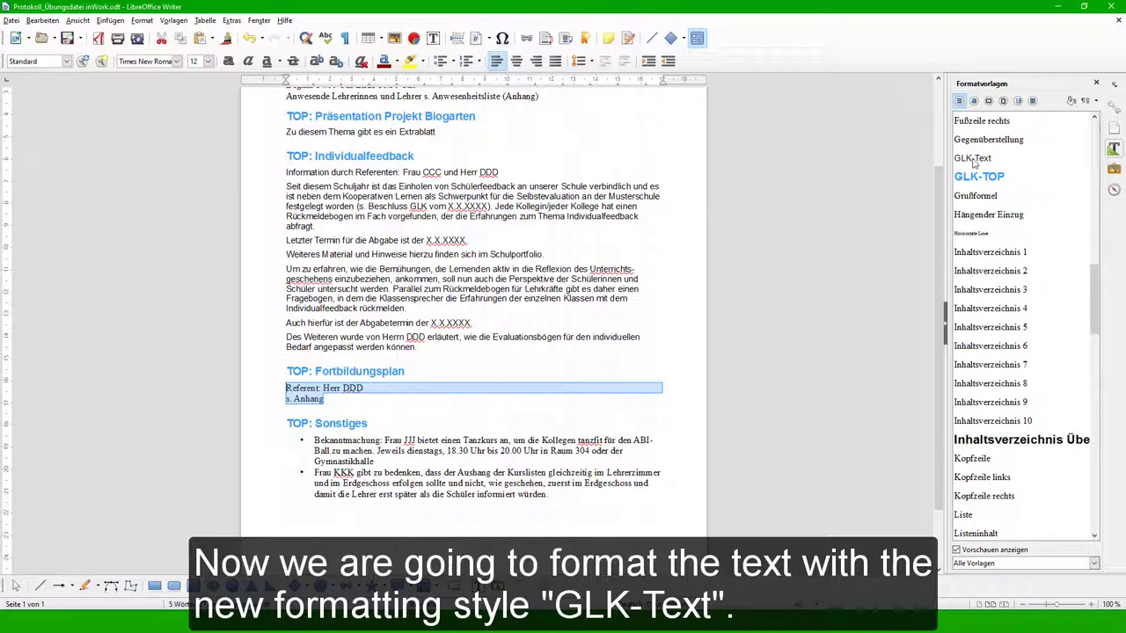
{"action": "left_click", "coordinate": [973, 159]}
{"action": "double_click", "coordinate": [973, 160]}
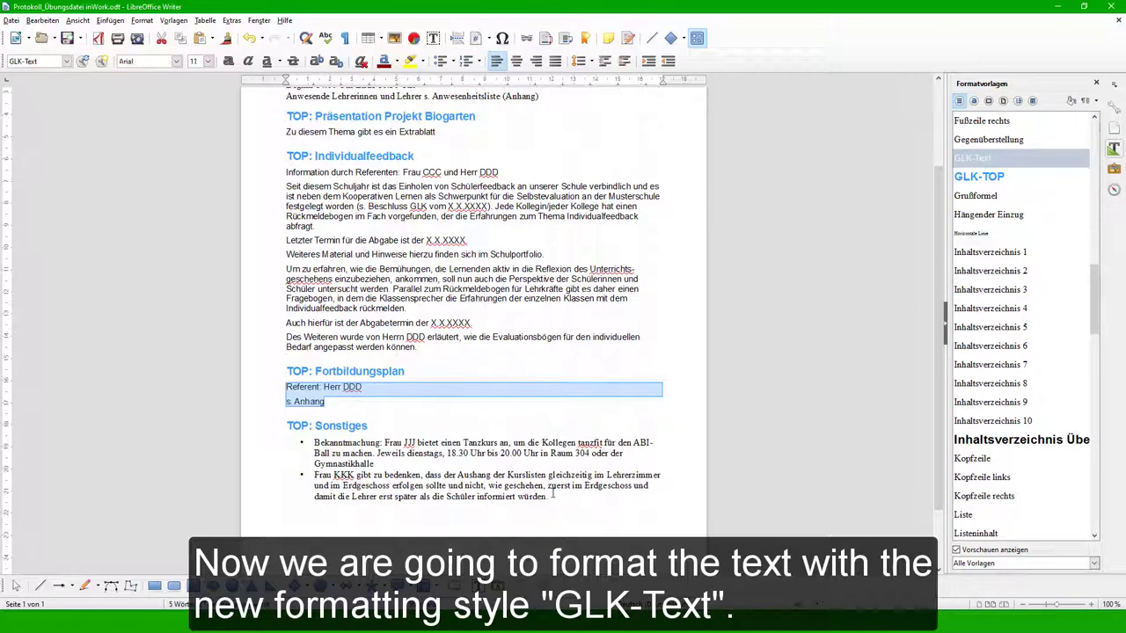
Apply the GLK-Text style to both bulleted paragraphs under "TOP: Sonstiges"
{"action": "left_click_drag", "start_coordinate": [552, 495], "coordinate": [296, 443]}
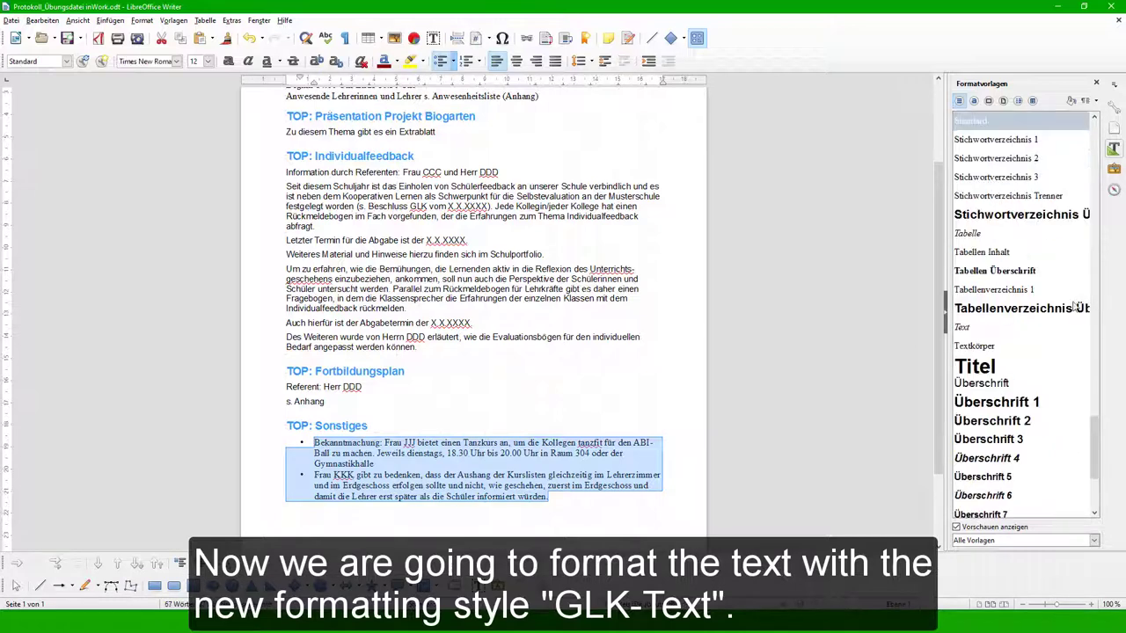
{"action": "left_click_drag", "start_coordinate": [1096, 427], "coordinate": [1097, 259]}
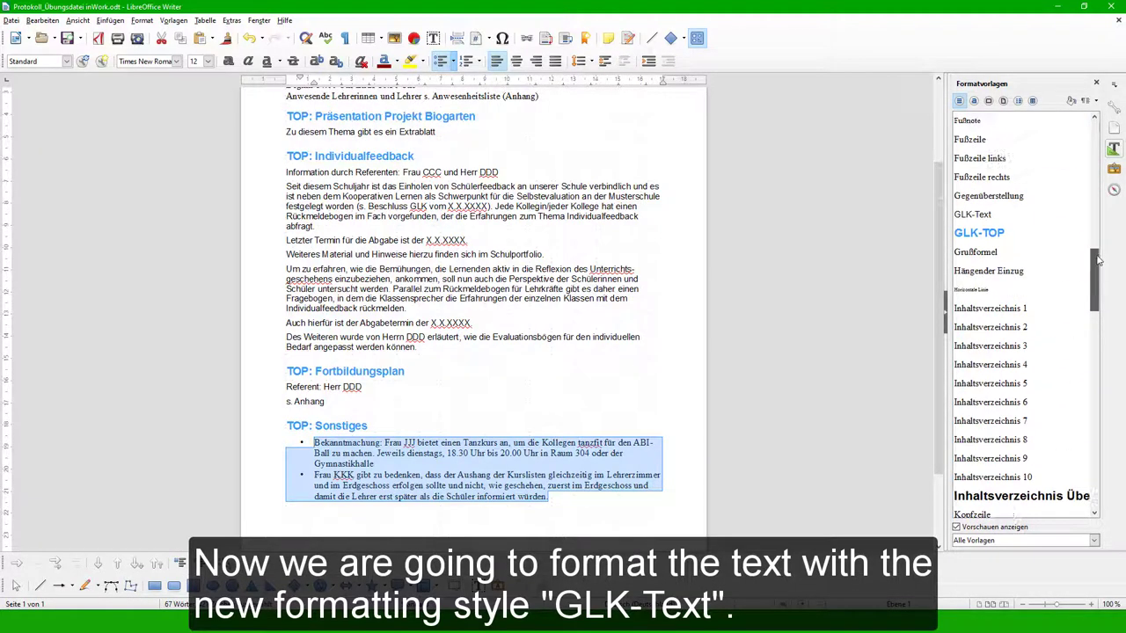
{"action": "double_click", "coordinate": [983, 216]}
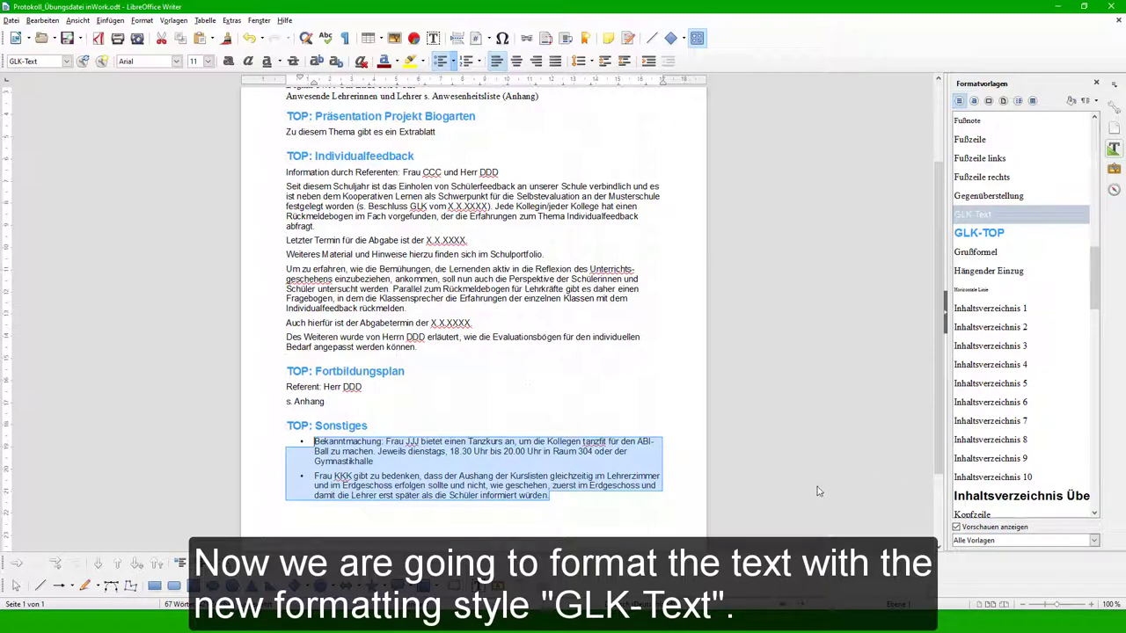
{"action": "left_click", "coordinate": [658, 486]}
Apply the GLK-Text style to the start/end time line and the attendance line above the first TOP heading
{"action": "scroll", "coordinate": [521, 115], "scroll_direction": "up", "scroll_amount": 1}
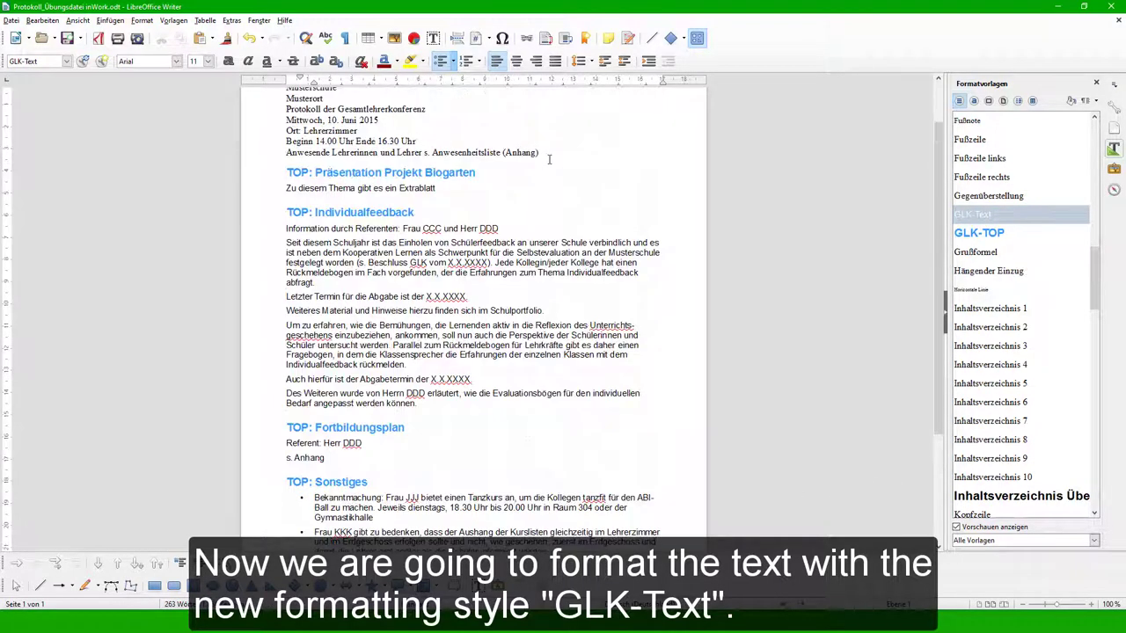
{"action": "left_click_drag", "start_coordinate": [539, 154], "coordinate": [275, 142]}
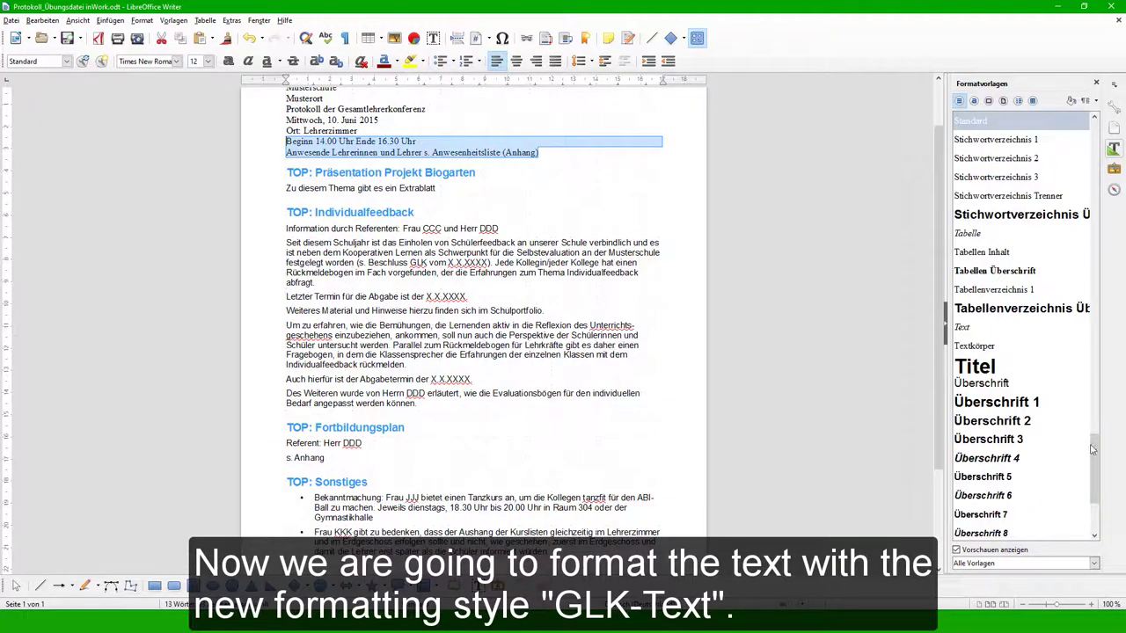
{"action": "left_click_drag", "start_coordinate": [1091, 450], "coordinate": [1029, 238]}
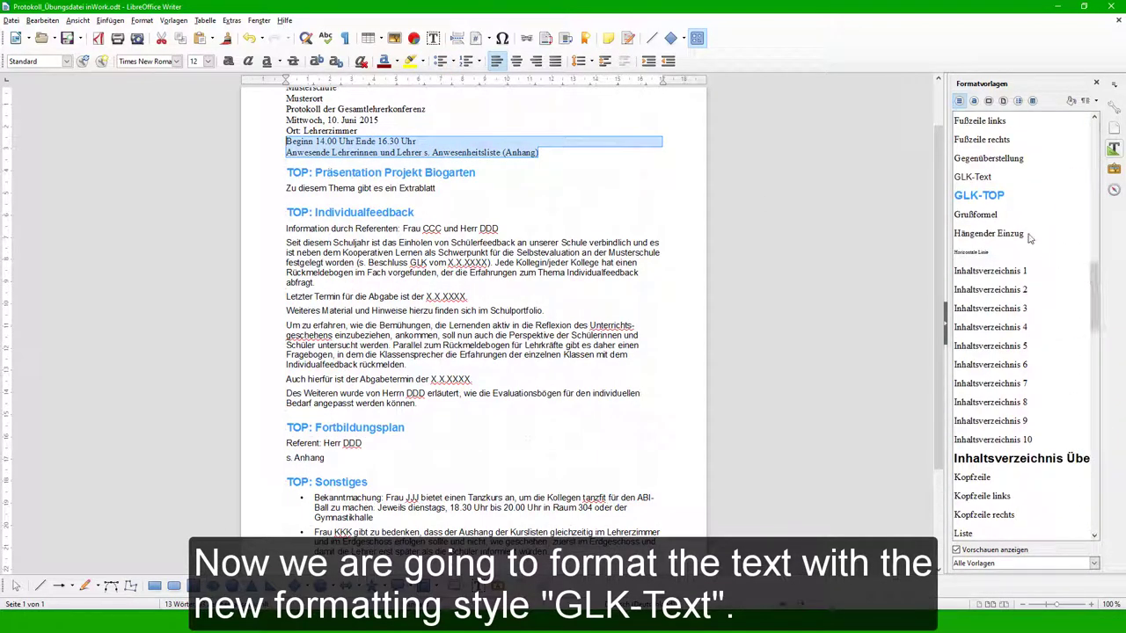
{"action": "double_click", "coordinate": [961, 179]}
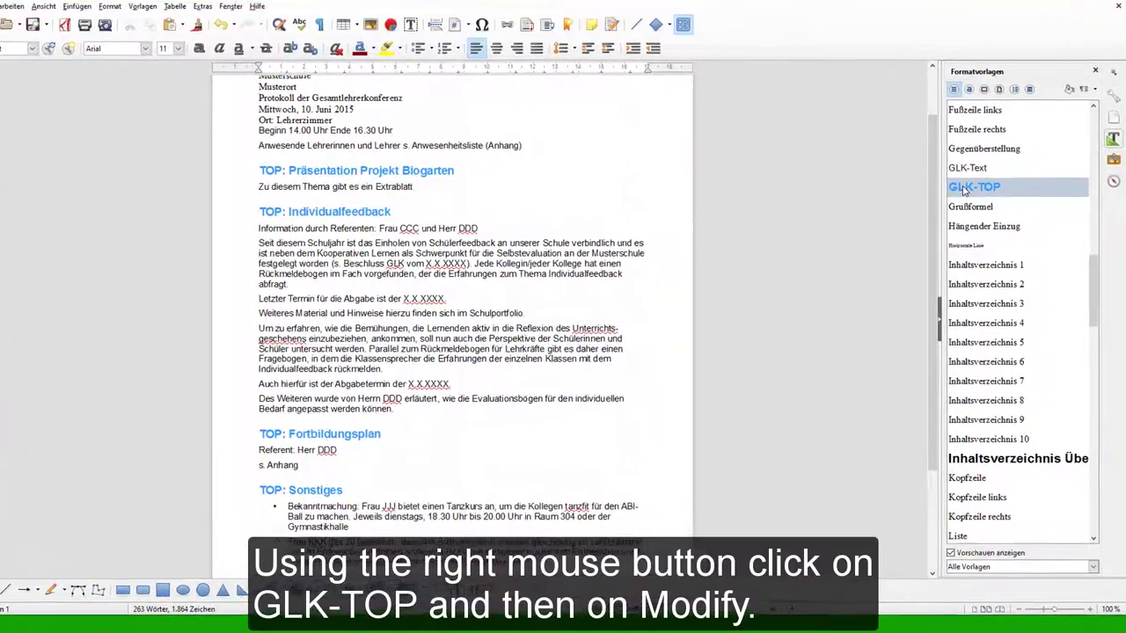
Modify the GLK-TOP paragraph style to use the list style "Nummerierung 1"
{"action": "right_click", "coordinate": [971, 201]}
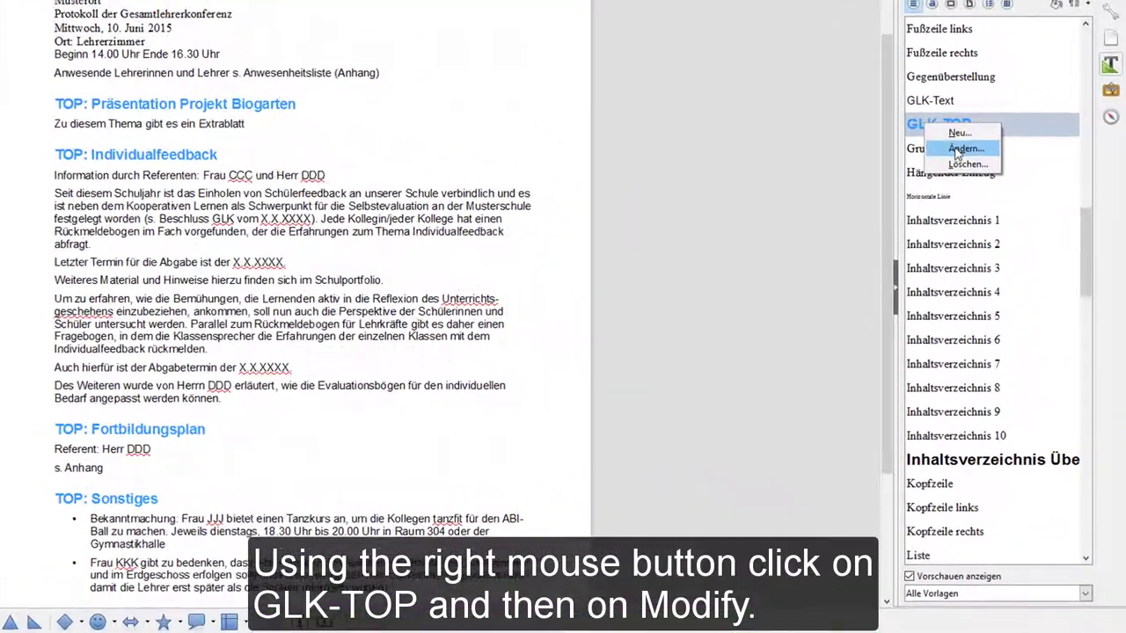
{"action": "left_click", "coordinate": [950, 136]}
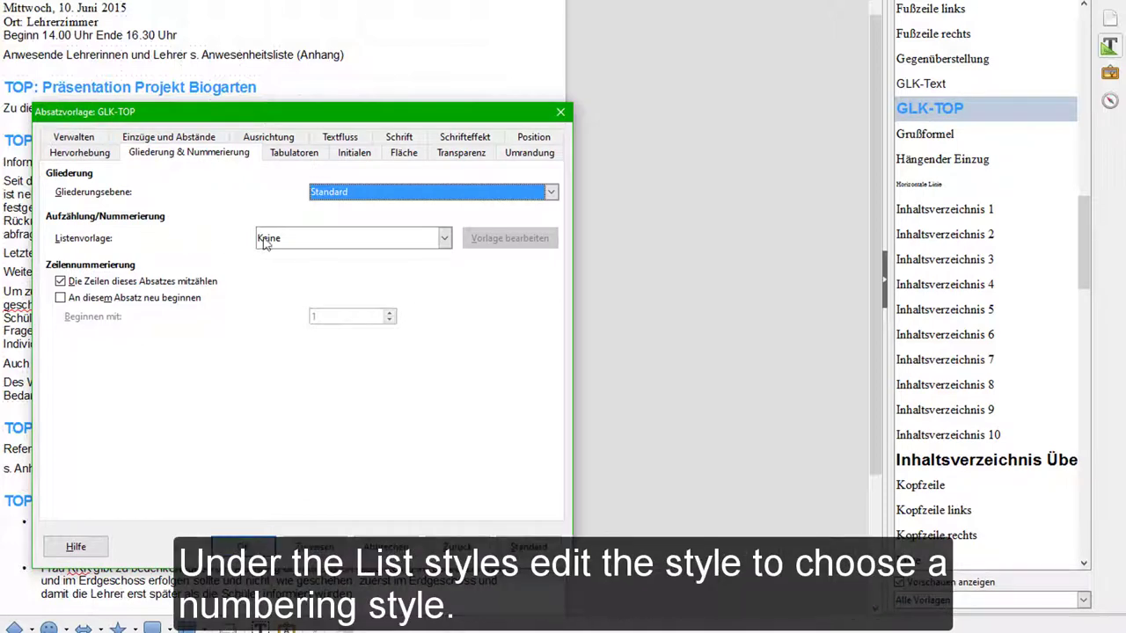
{"action": "left_click", "coordinate": [444, 239]}
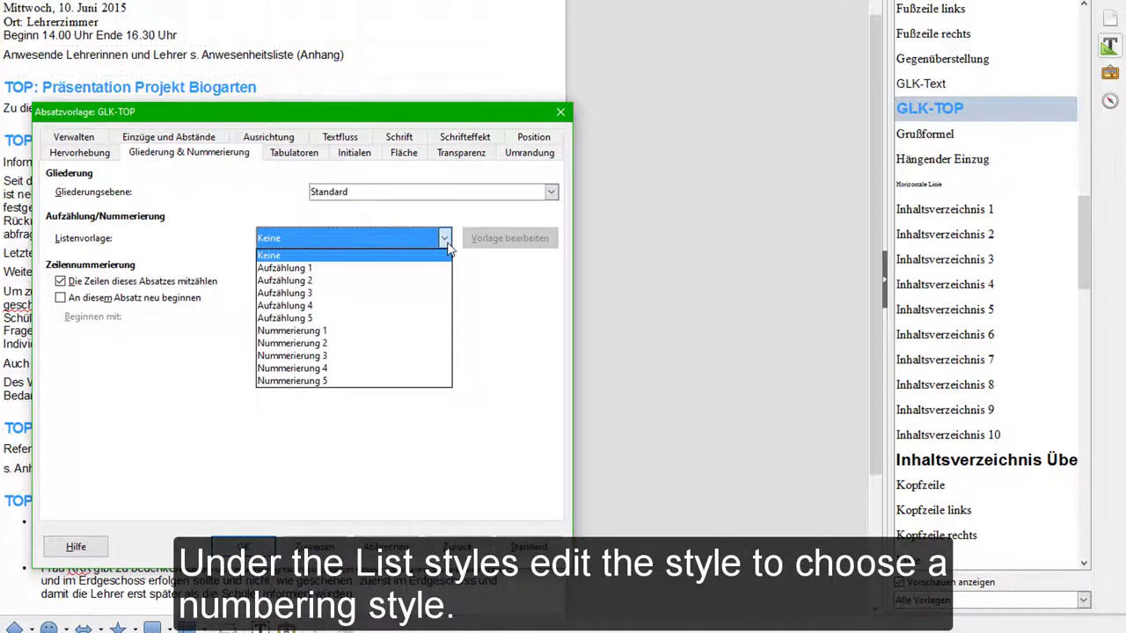
{"action": "left_click", "coordinate": [310, 332]}
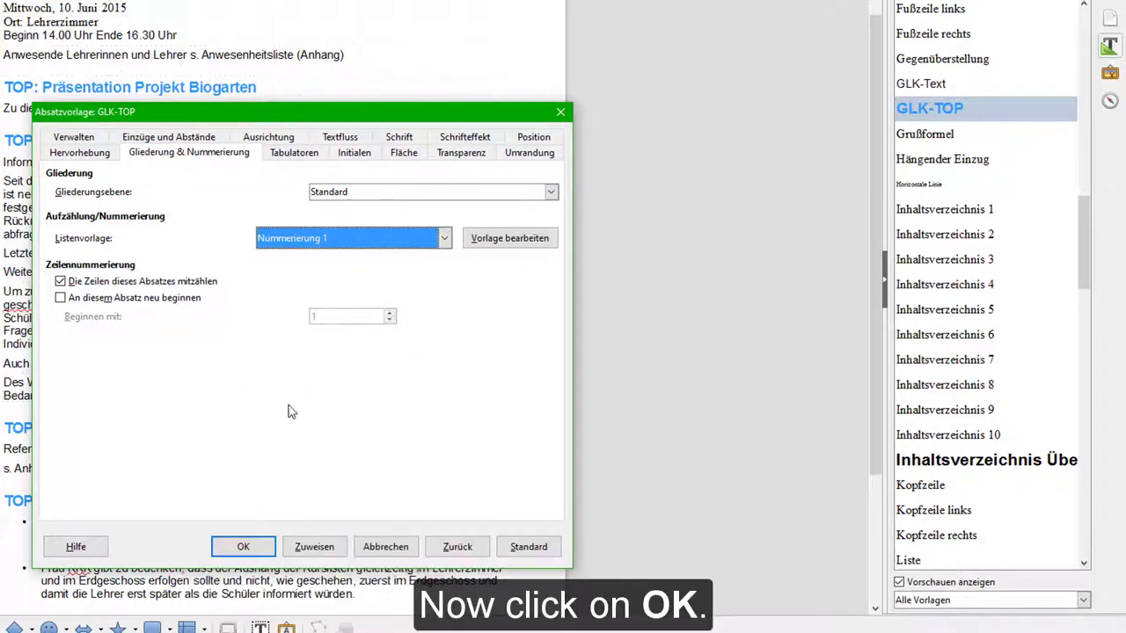
{"action": "left_click", "coordinate": [243, 546]}
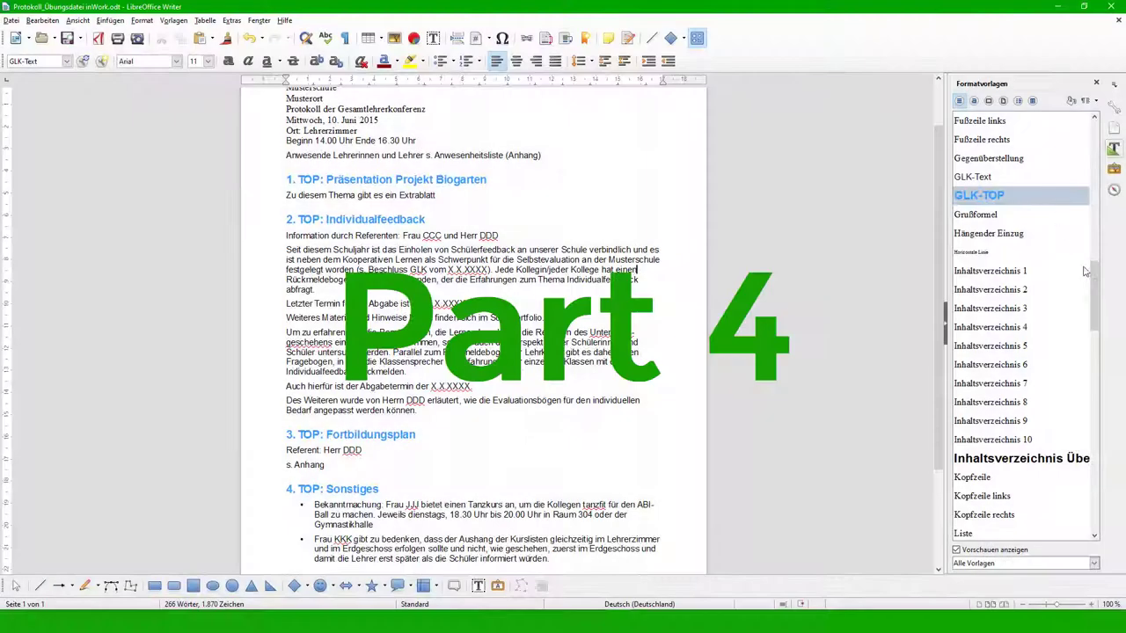
Create a new paragraph style based on Überschrift, name it "Kopf-Protokoll" and make it its own following style
{"action": "left_click_drag", "start_coordinate": [1094, 273], "coordinate": [1109, 416]}
{"action": "scroll", "coordinate": [1061, 408], "scroll_direction": "down", "scroll_amount": 10}
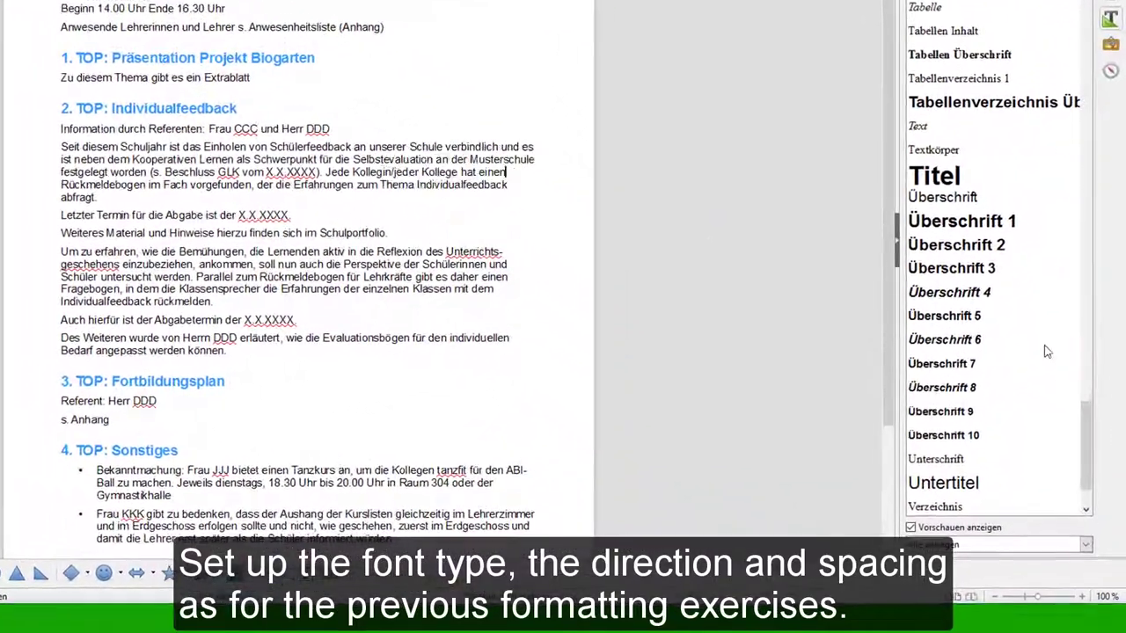
{"action": "right_click", "coordinate": [947, 199]}
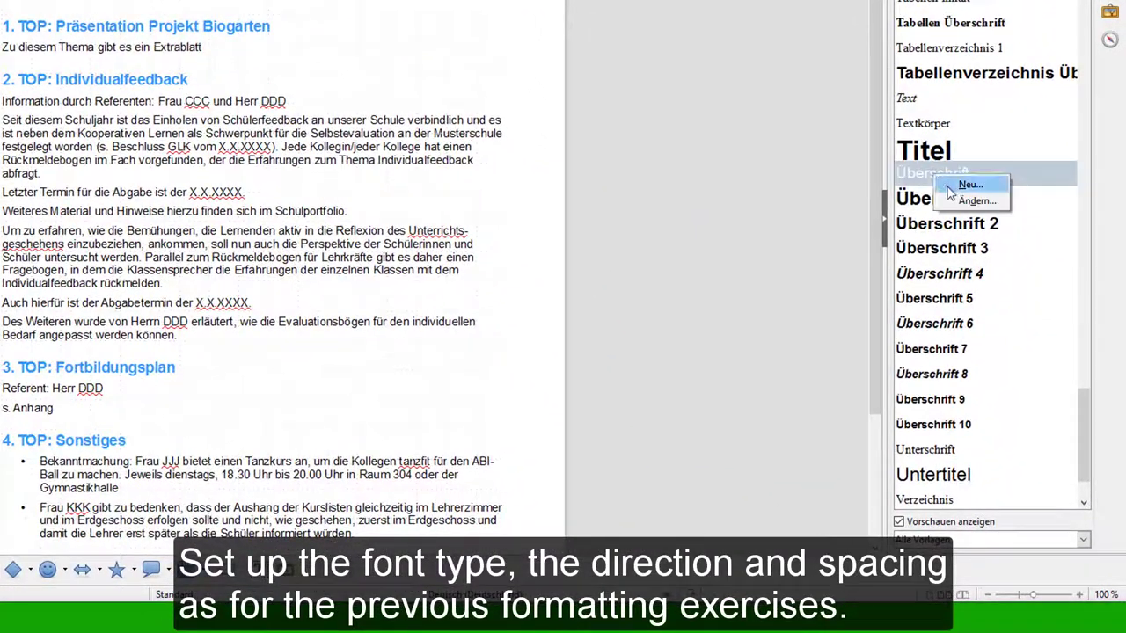
{"action": "left_click", "coordinate": [955, 186]}
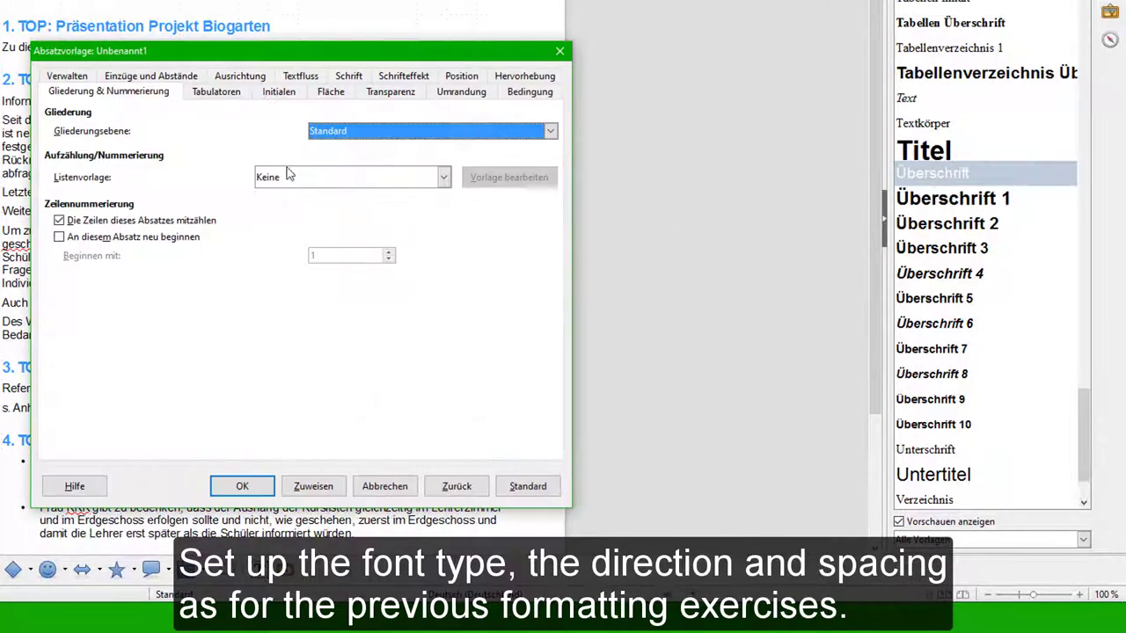
{"action": "left_click", "coordinate": [86, 78]}
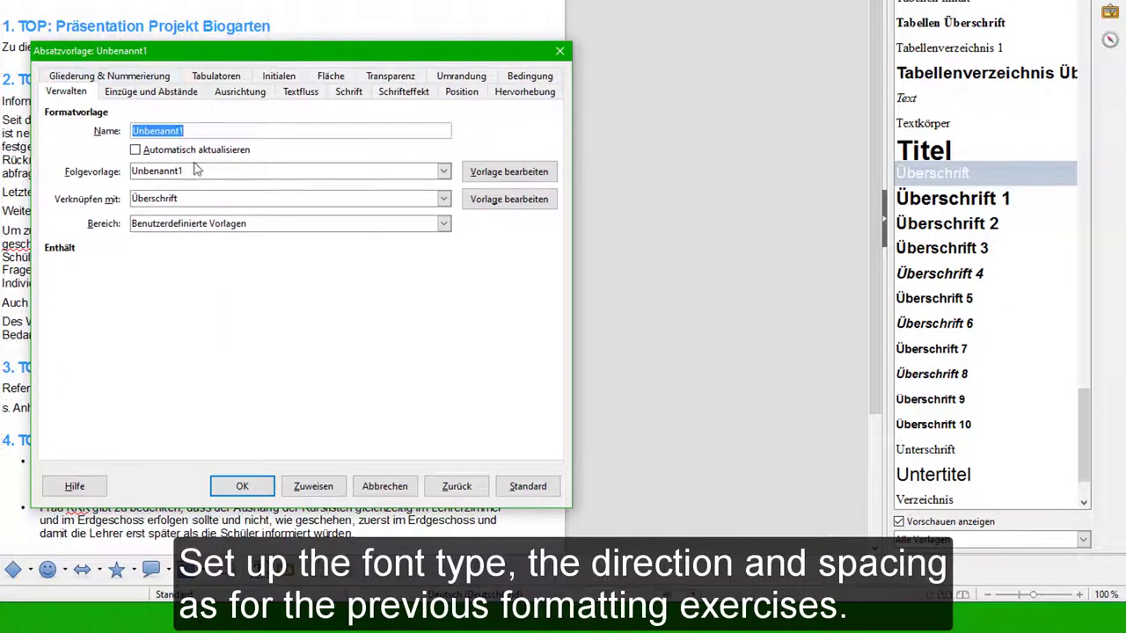
{"action": "type", "text": "Kopf-"}
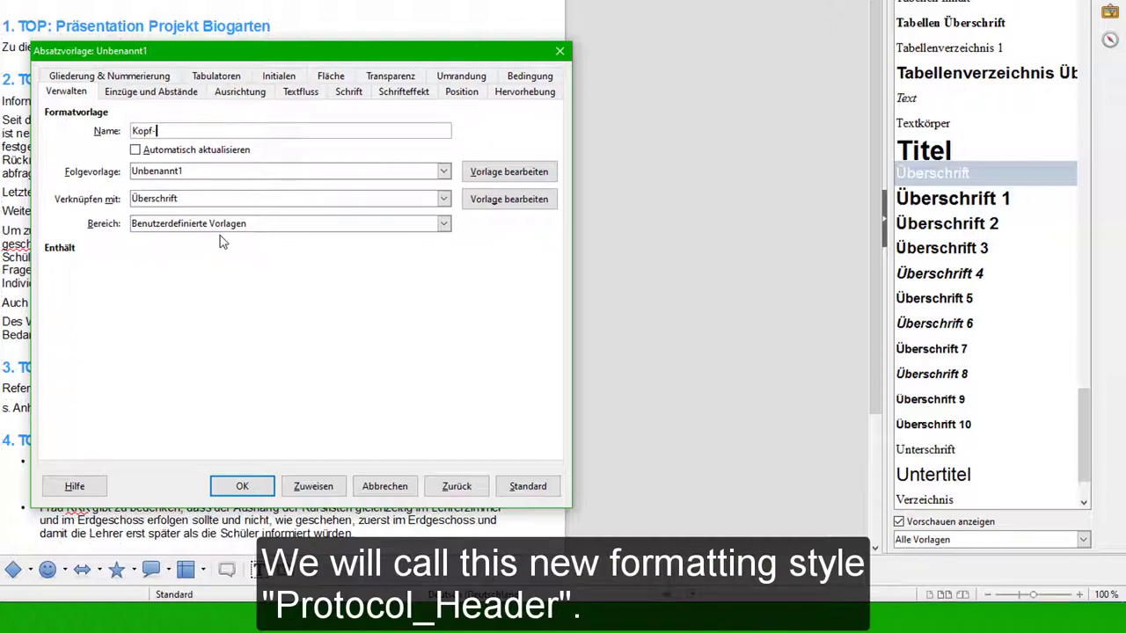
{"action": "type", "text": "Protokoll"}
{"action": "left_click", "coordinate": [270, 172]}
{"action": "left_click", "coordinate": [202, 183]}
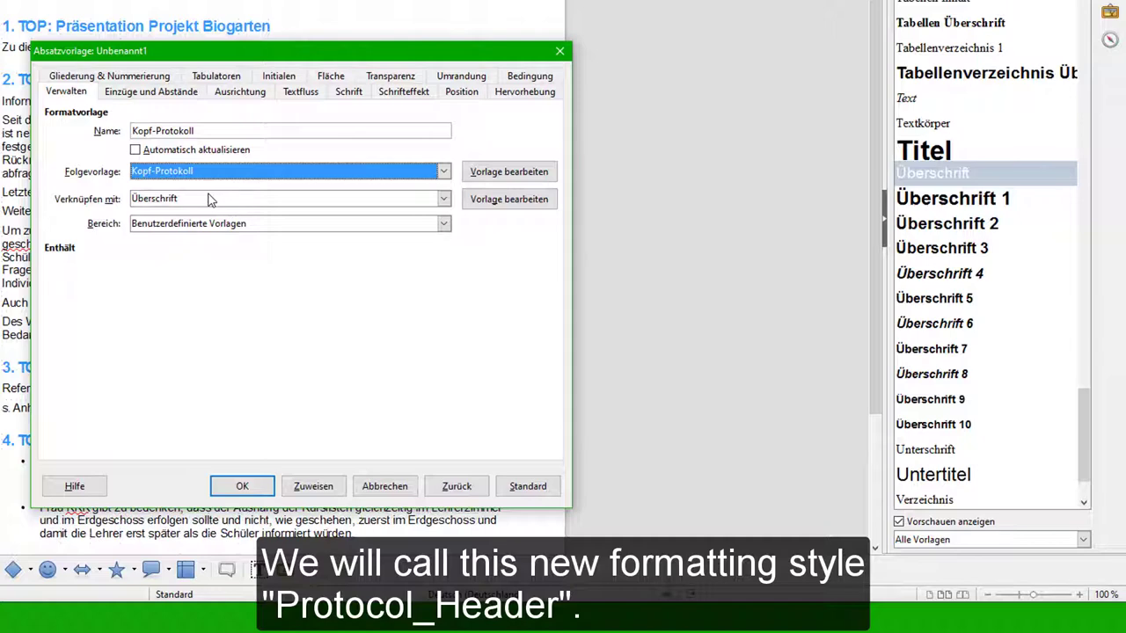
Set the Kopf-Protokoll style's font to bold (Fett) and its alignment to centred (Zentriert)
{"action": "left_click", "coordinate": [345, 93]}
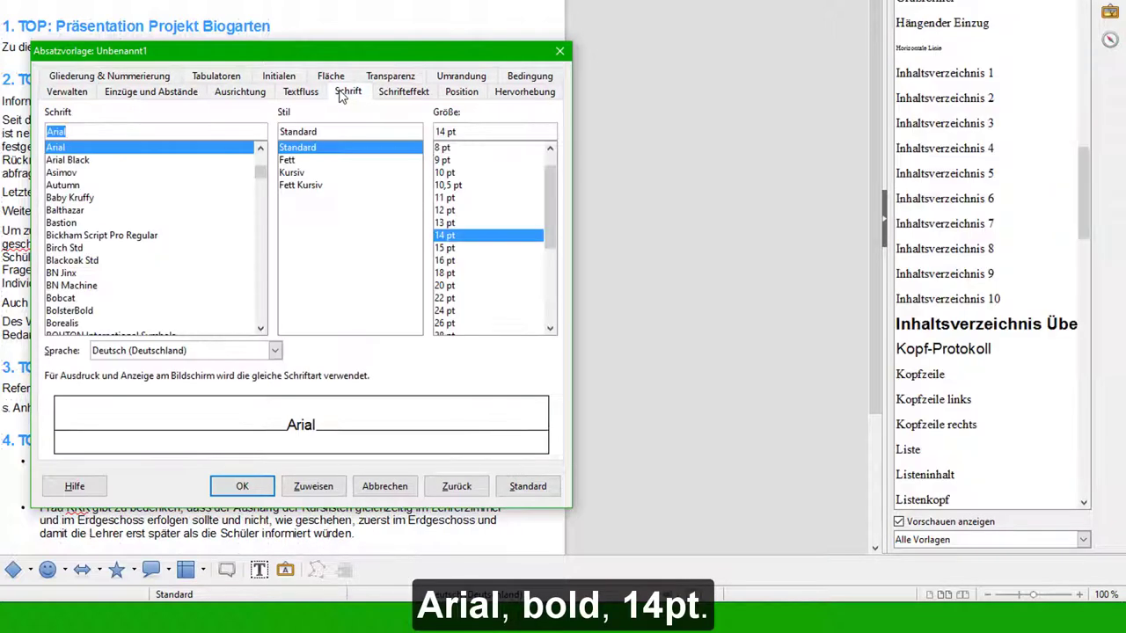
{"action": "left_click", "coordinate": [295, 161]}
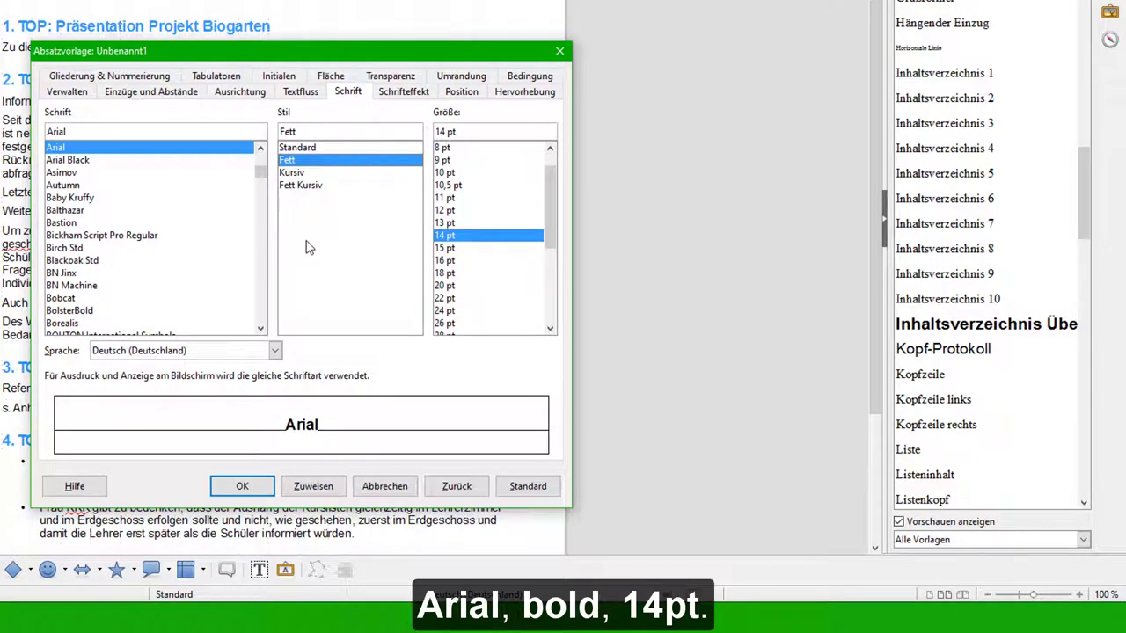
{"action": "left_click", "coordinate": [235, 92]}
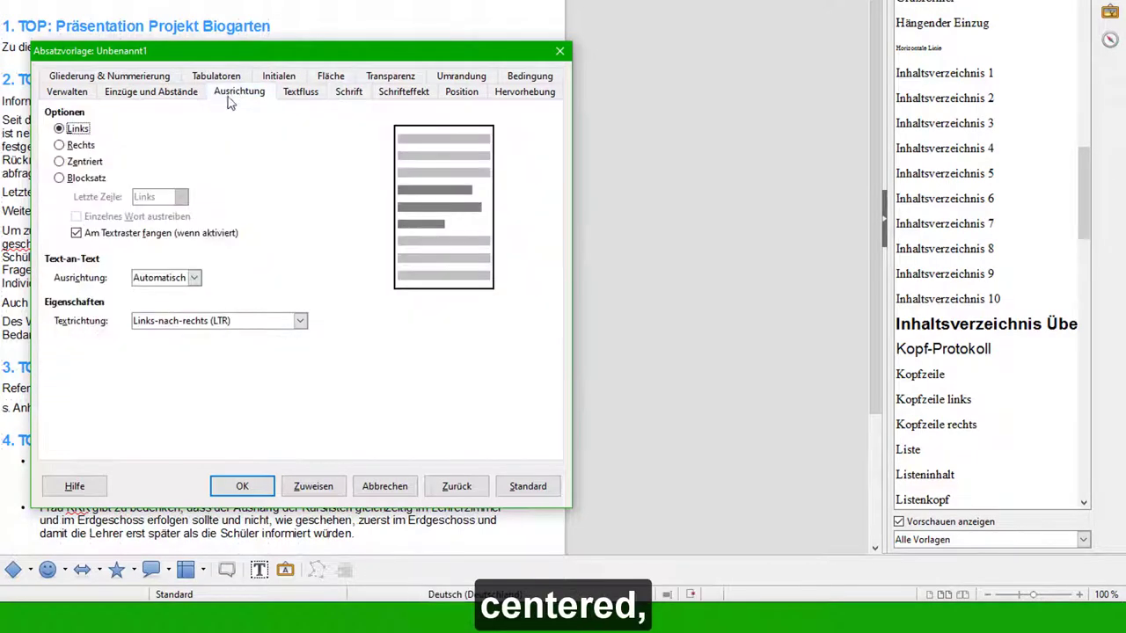
{"action": "left_click", "coordinate": [83, 163]}
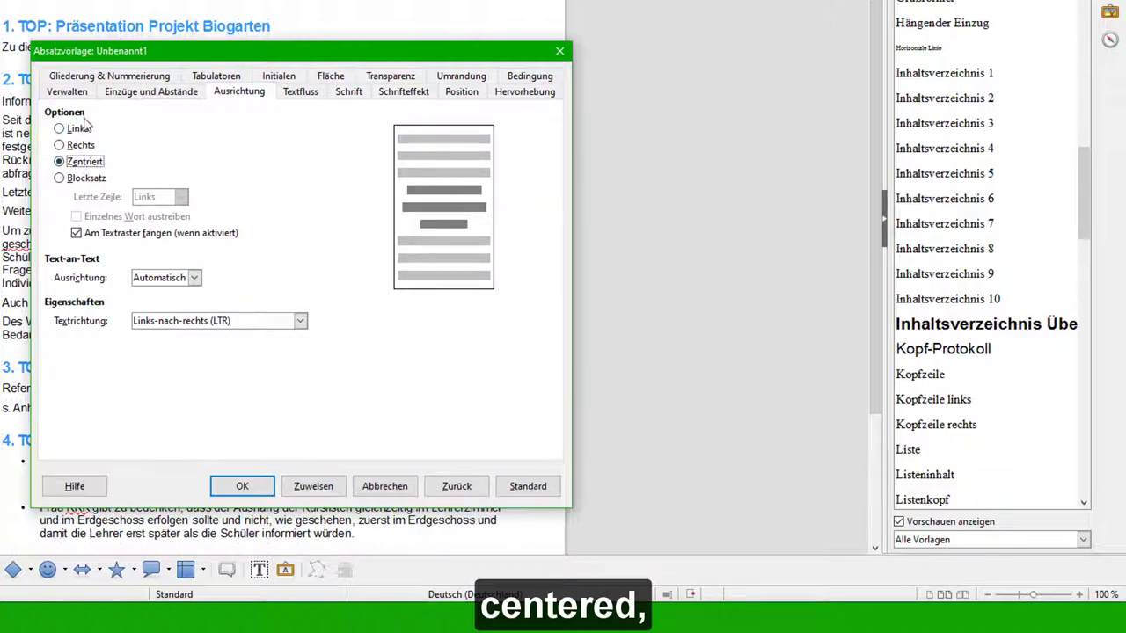
Set the Kopf-Protokoll style's spacing to 0,00 cm above and 0,30 cm below the paragraph, and save the style
{"action": "left_click", "coordinate": [121, 97]}
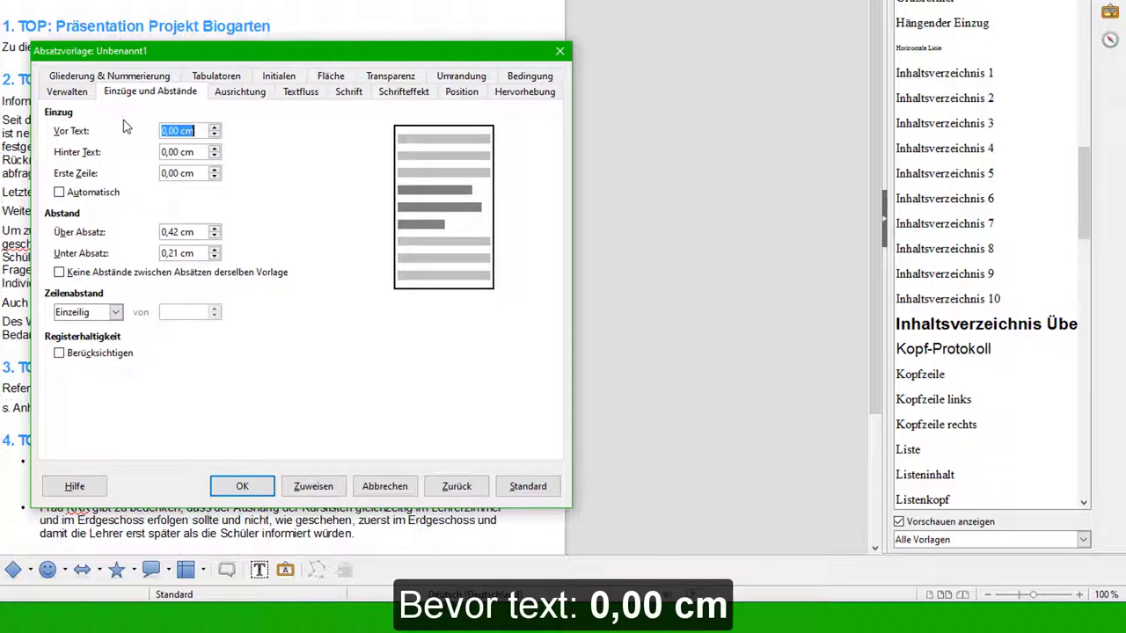
{"action": "left_click", "coordinate": [182, 233]}
{"action": "left_click_drag", "start_coordinate": [179, 232], "coordinate": [153, 251]}
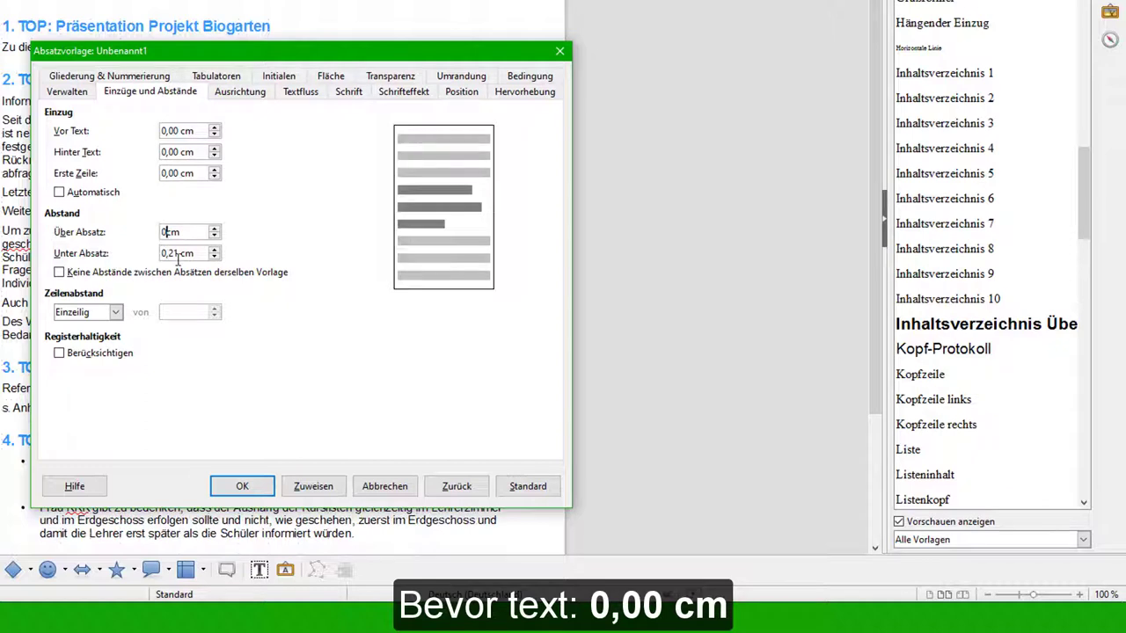
{"action": "left_click", "coordinate": [176, 255]}
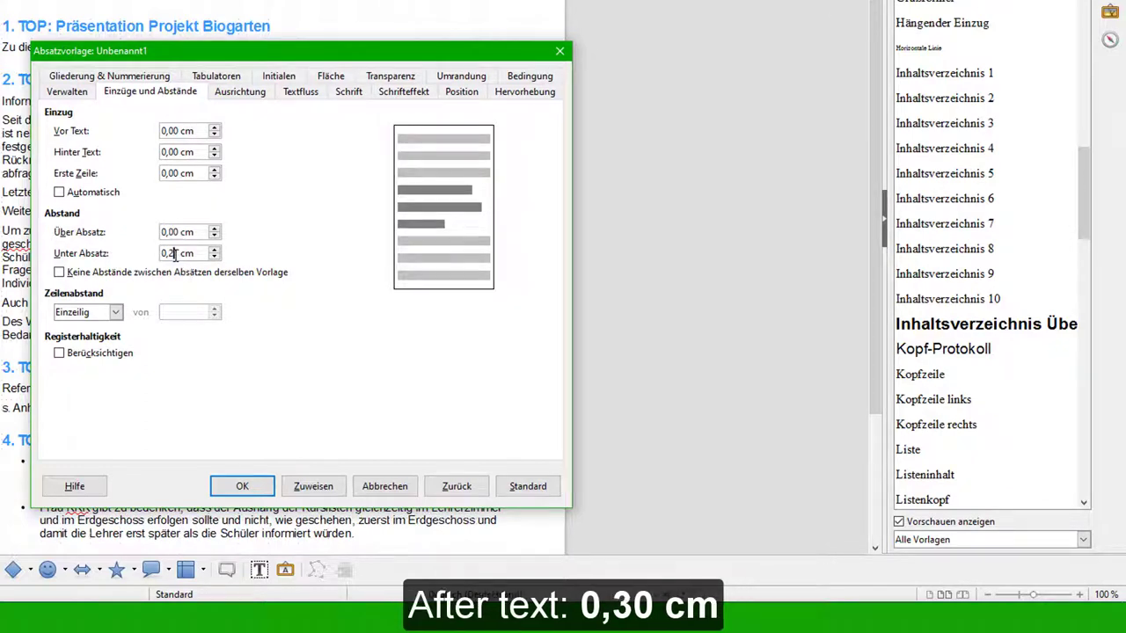
{"action": "key", "text": "BackSpace"}
{"action": "type", "text": ",3"}
{"action": "left_click", "coordinate": [182, 231]}
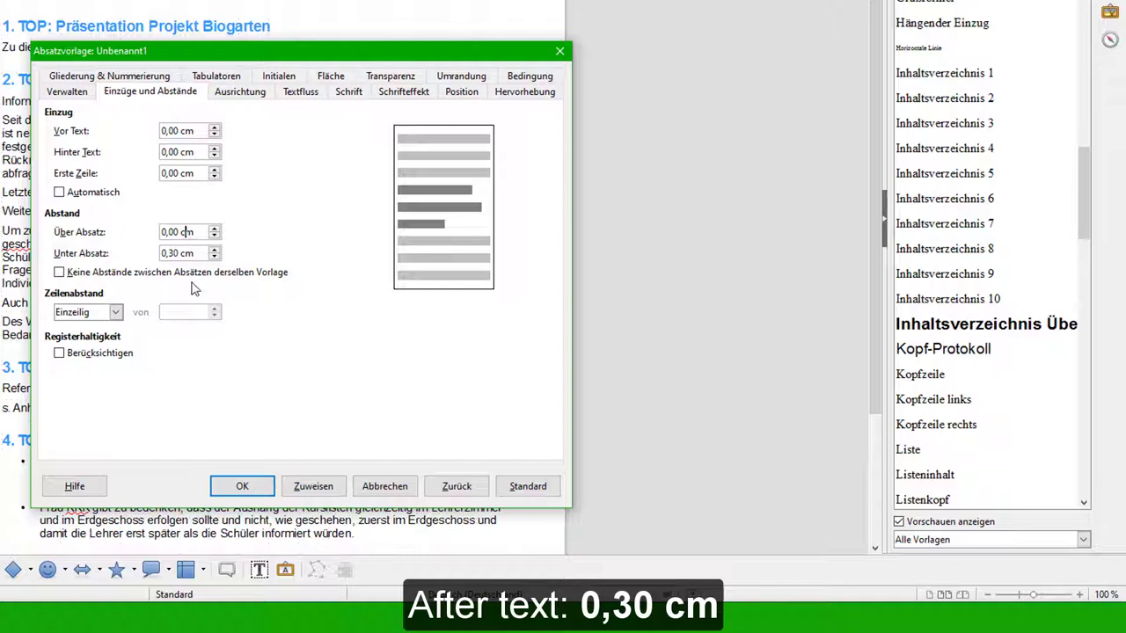
{"action": "left_click", "coordinate": [243, 487]}
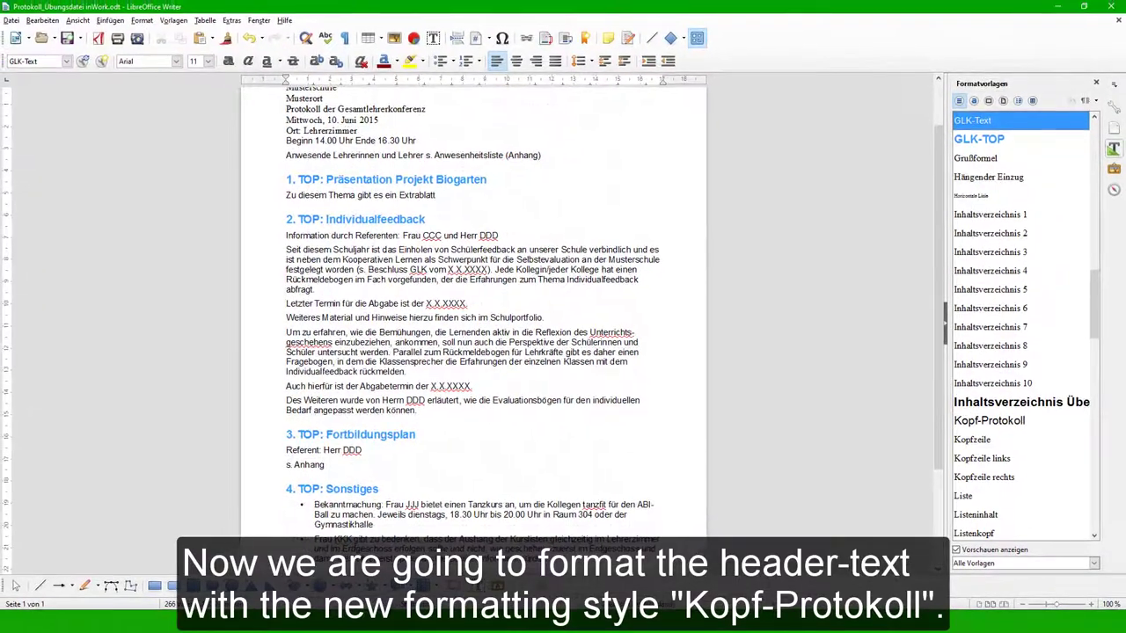
Apply the Kopf-Protokoll style to the five header lines from "Musterschule" to "Ort: Lehrerzimmer"
{"action": "scroll", "coordinate": [497, 162], "scroll_direction": "up", "scroll_amount": 2}
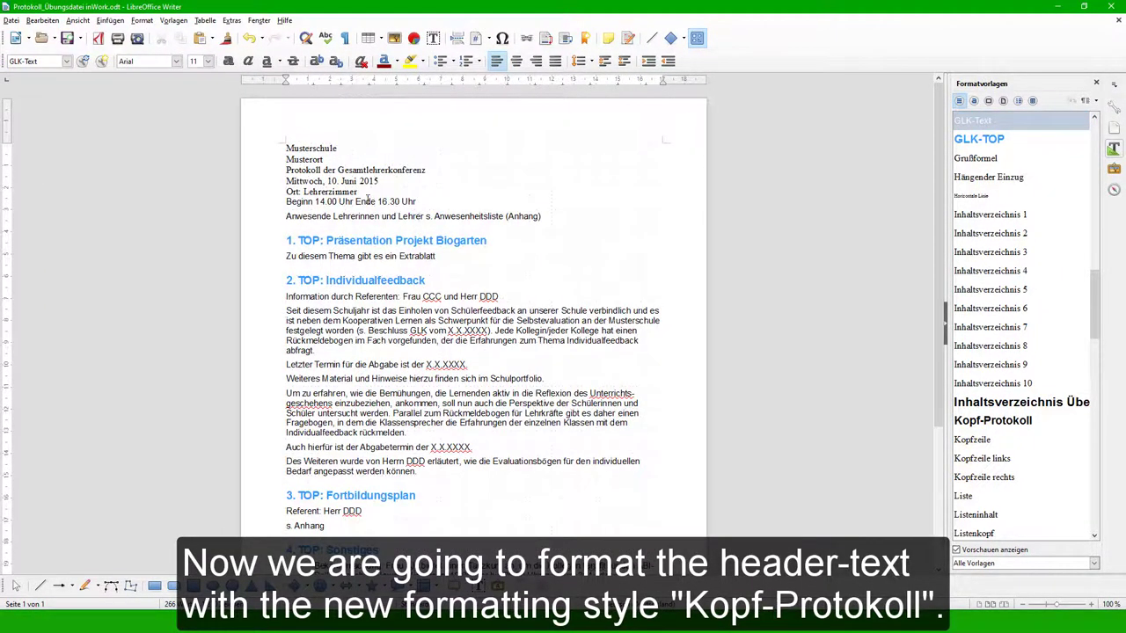
{"action": "left_click_drag", "start_coordinate": [358, 191], "coordinate": [286, 146]}
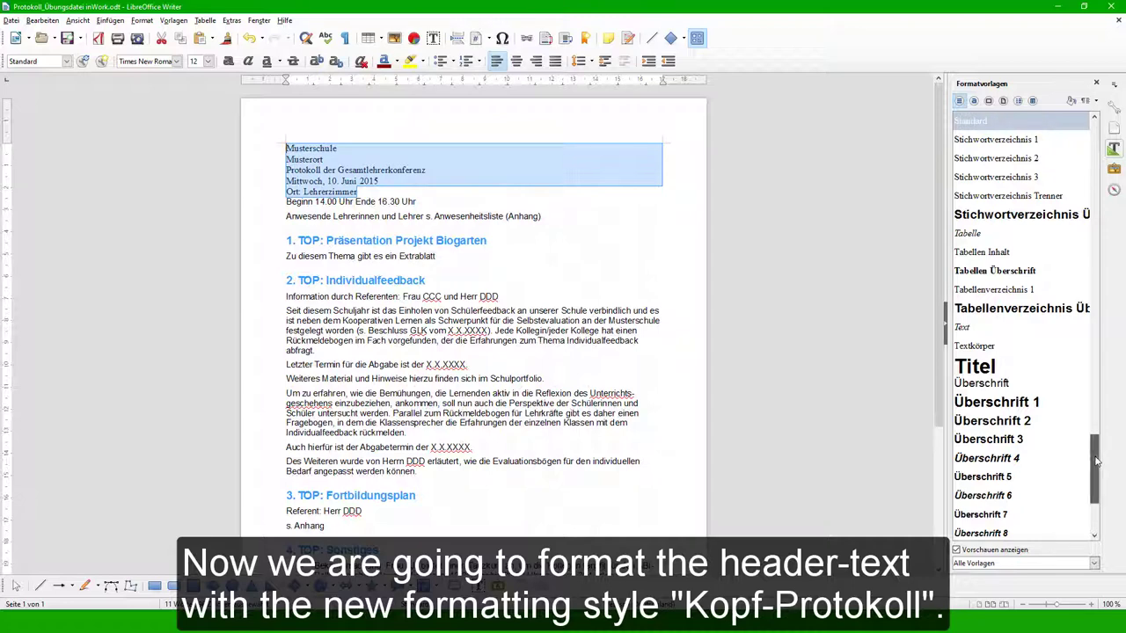
{"action": "left_click_drag", "start_coordinate": [1096, 461], "coordinate": [1085, 330]}
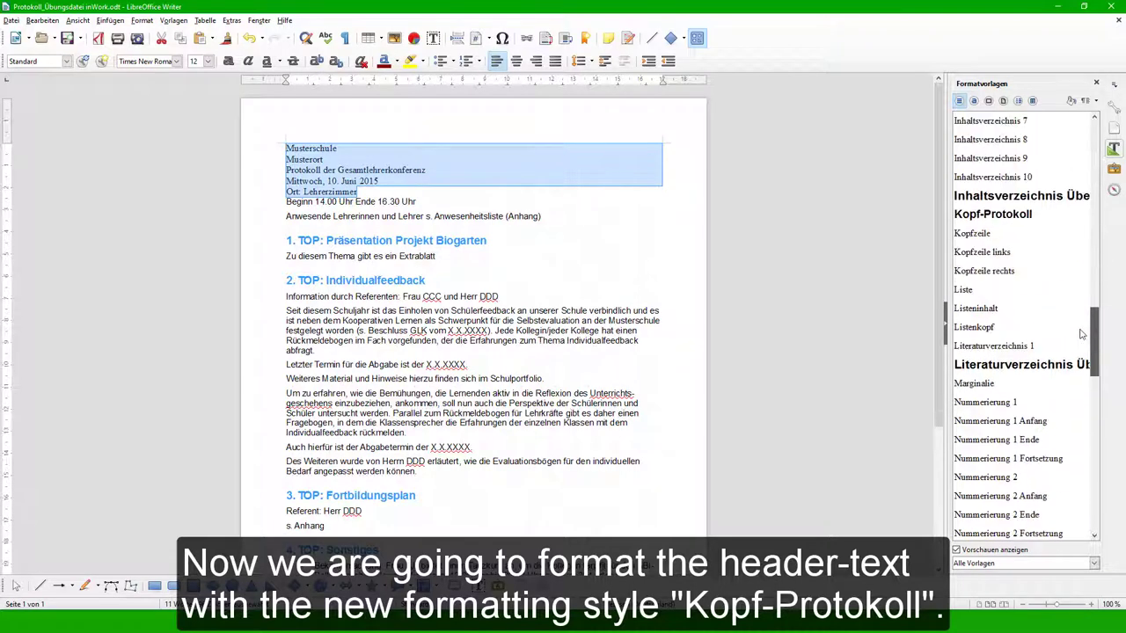
{"action": "double_click", "coordinate": [978, 216]}
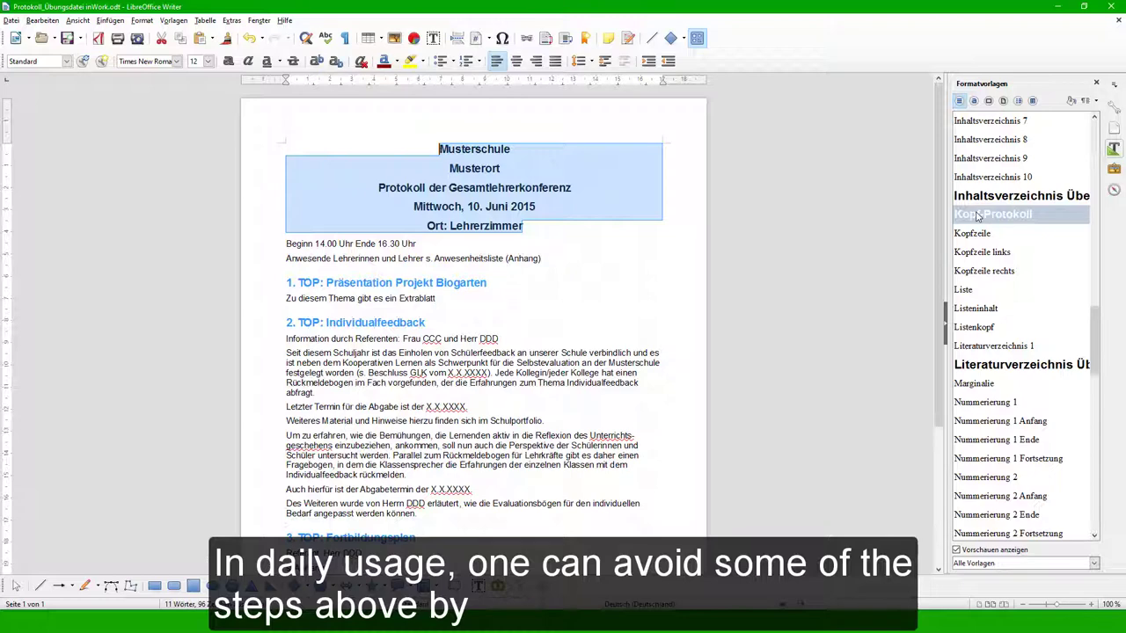
{"action": "double_click", "coordinate": [976, 217]}
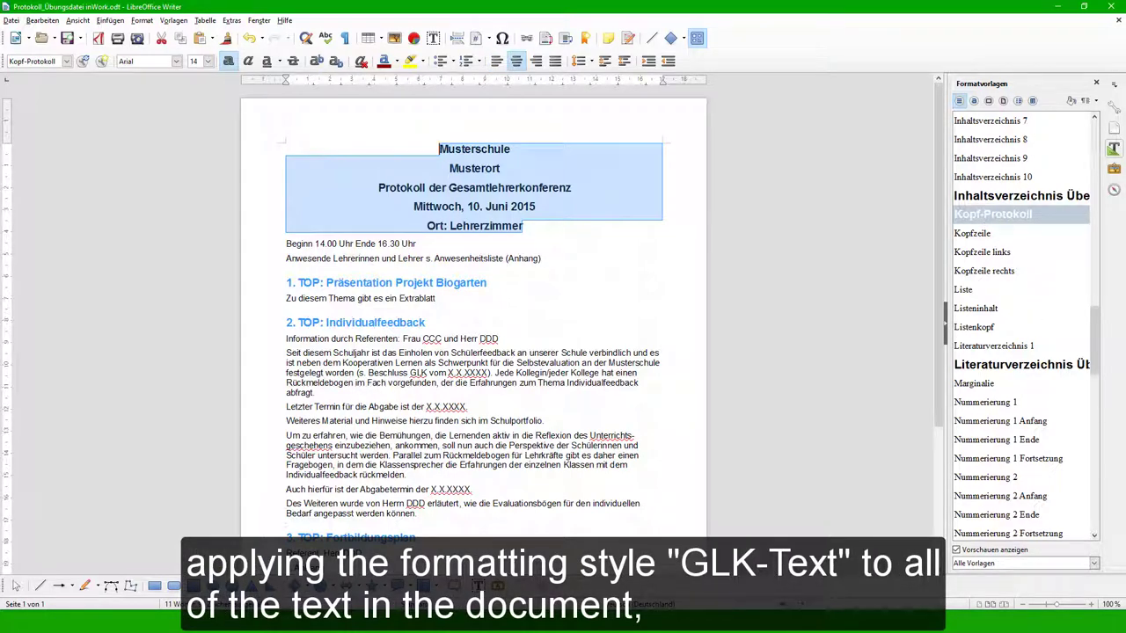
{"action": "left_click", "coordinate": [897, 478]}
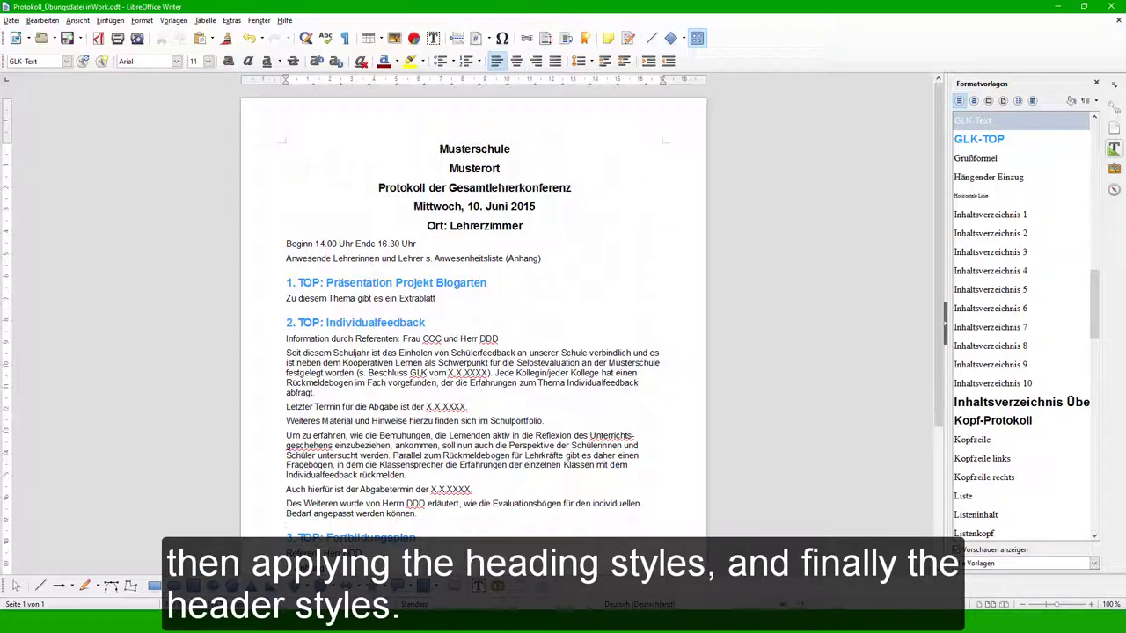